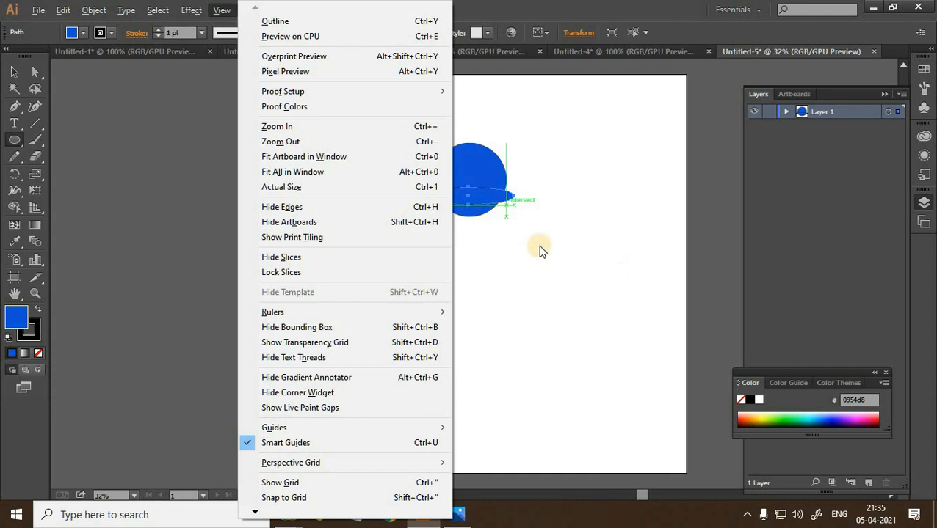
Enlarge the flat ellipse about its centre to form a wider hat brim and move the circle down about 25 pt
{"action": "key", "text": "Return"}
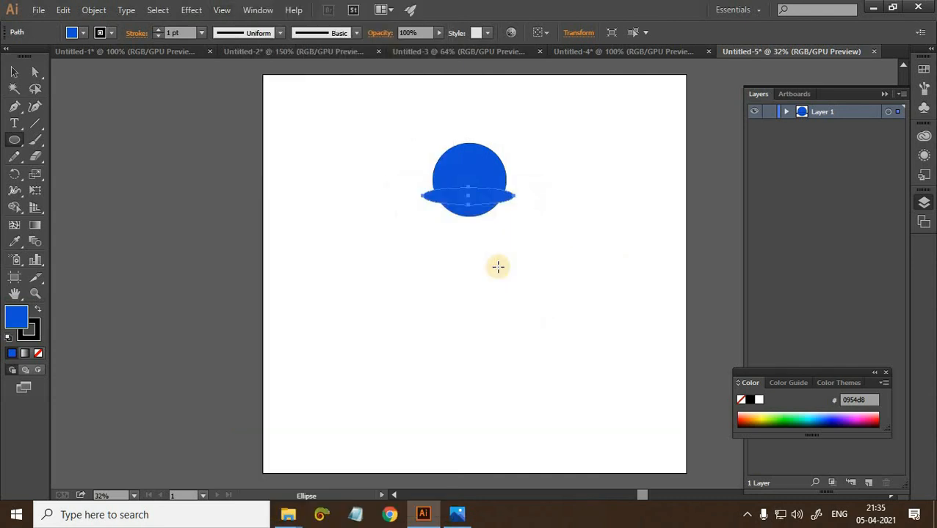
{"action": "key", "text": "v"}
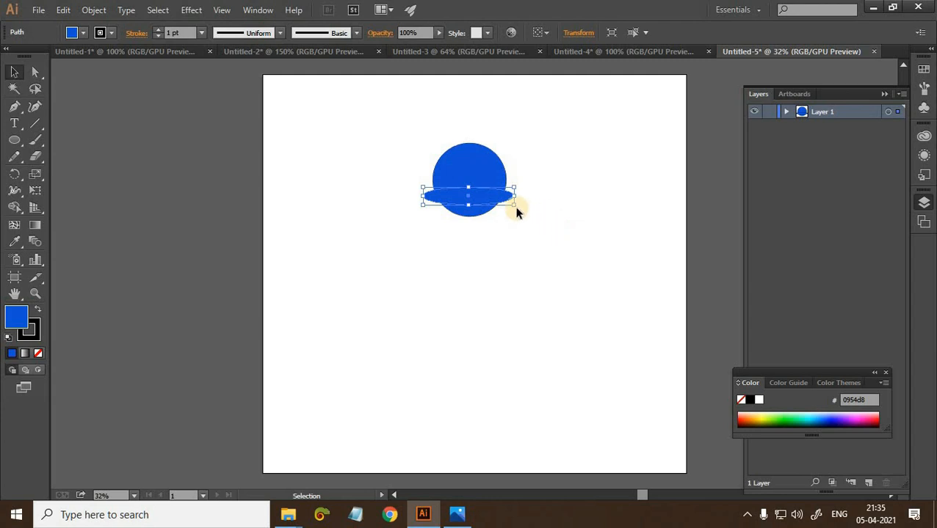
{"action": "left_click_drag", "start_coordinate": [514, 204], "coordinate": [576, 238]}
{"action": "left_click", "coordinate": [355, 120]}
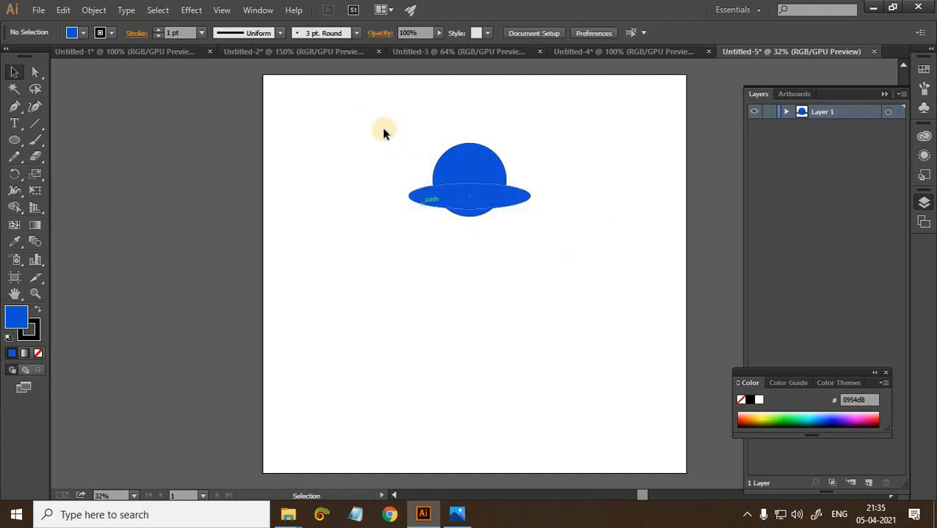
{"action": "left_click_drag", "start_coordinate": [475, 167], "coordinate": [477, 173]}
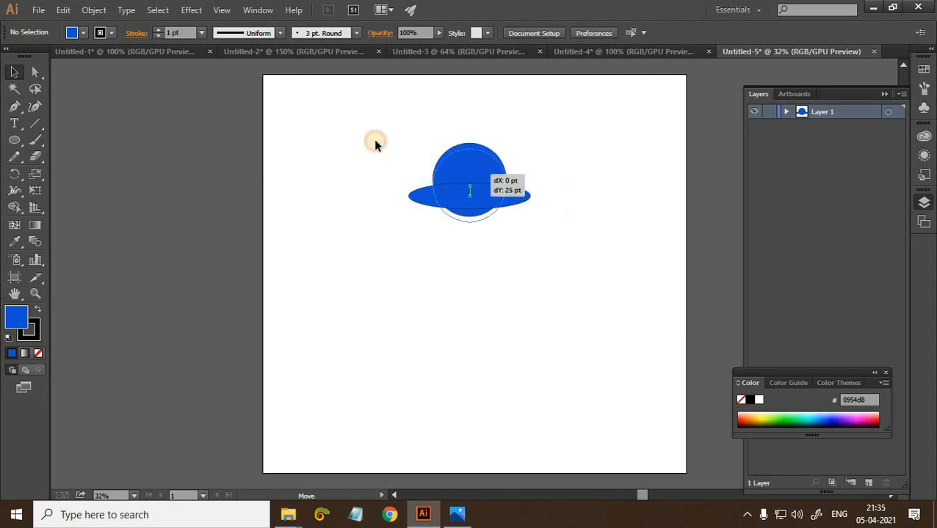
Remove the part of the circle below the brim from the two overlapping shapes with Shape Builder
{"action": "left_click_drag", "start_coordinate": [343, 125], "coordinate": [597, 249]}
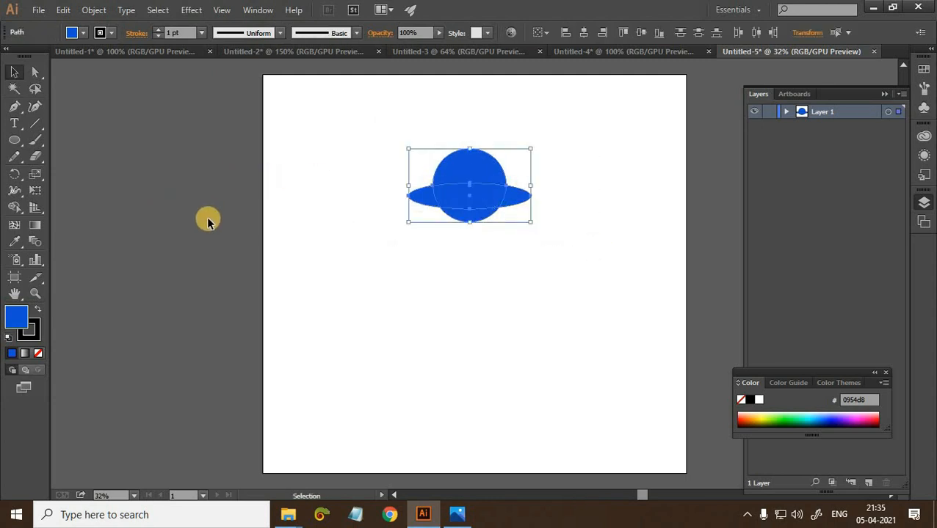
{"action": "key", "text": "shift+m"}
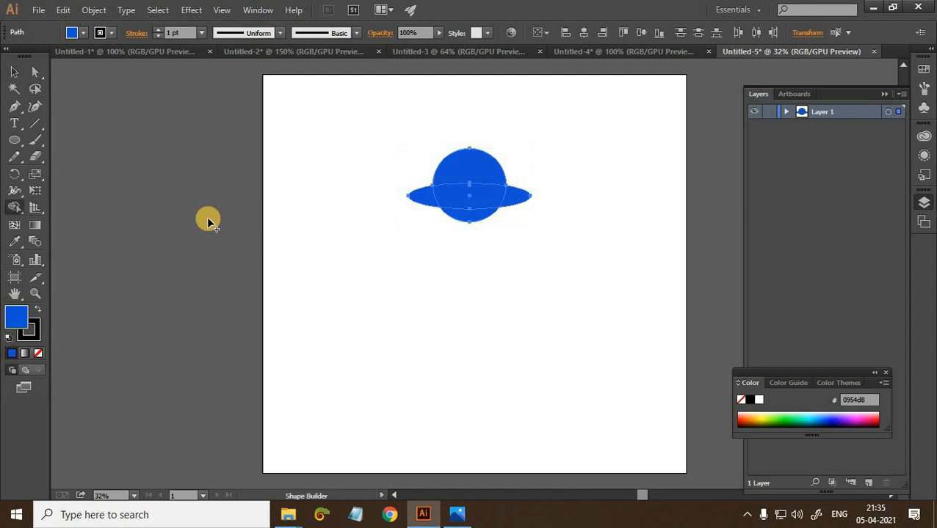
{"action": "left_click", "coordinate": [468, 216], "text": "alt"}
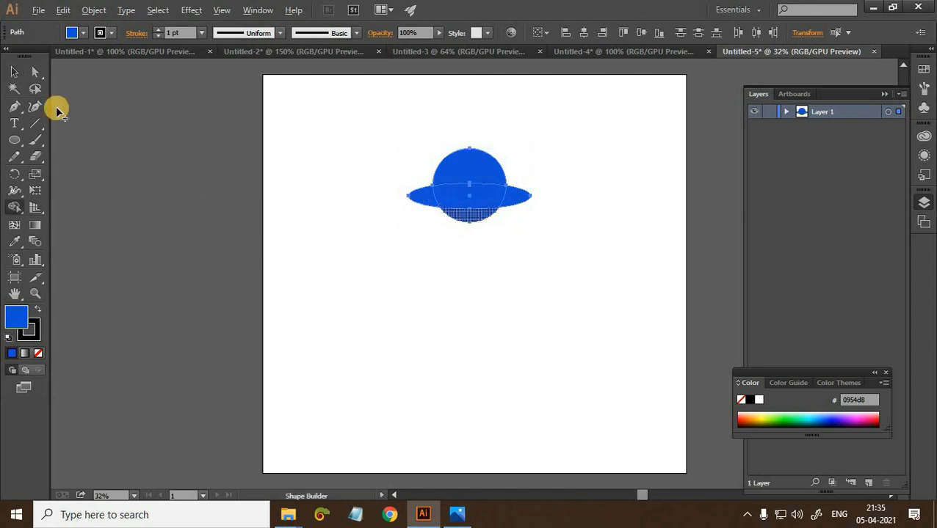
{"action": "left_click", "coordinate": [13, 74]}
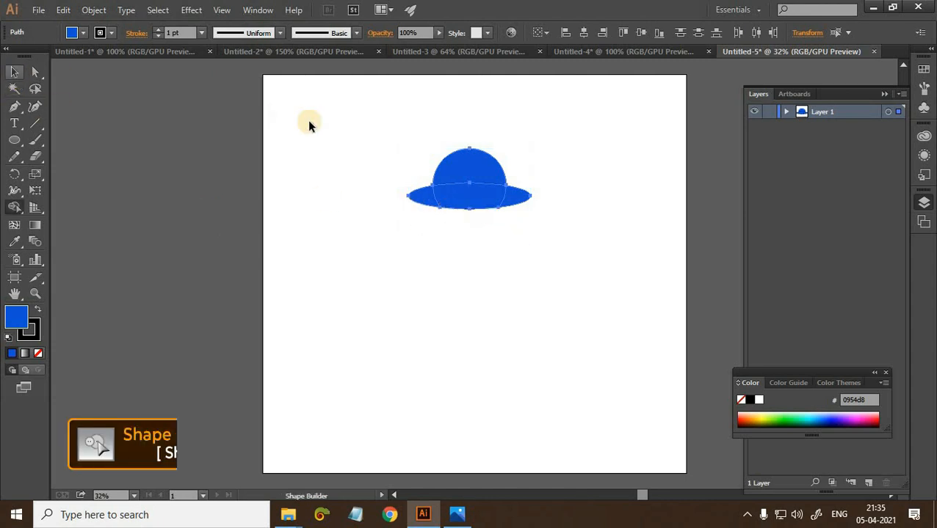
{"action": "left_click", "coordinate": [353, 131]}
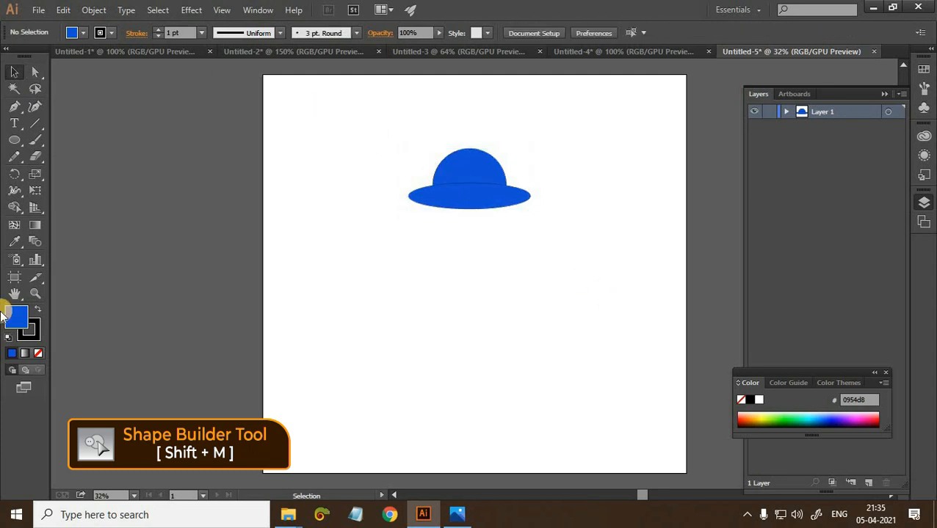
Set the stroke of both hat shapes to None
{"action": "key", "text": "ctrl+a"}
{"action": "left_click", "coordinate": [33, 335]}
{"action": "left_click", "coordinate": [37, 353]}
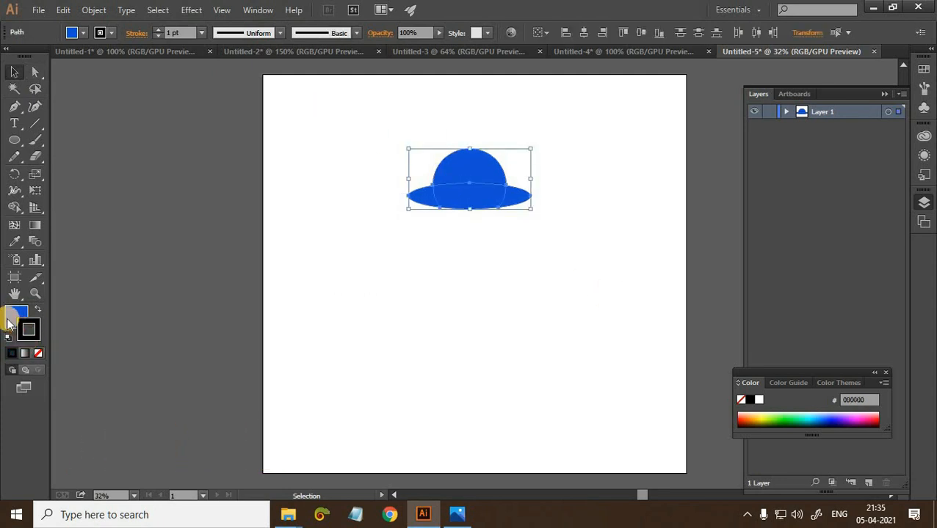
{"action": "left_click", "coordinate": [463, 231]}
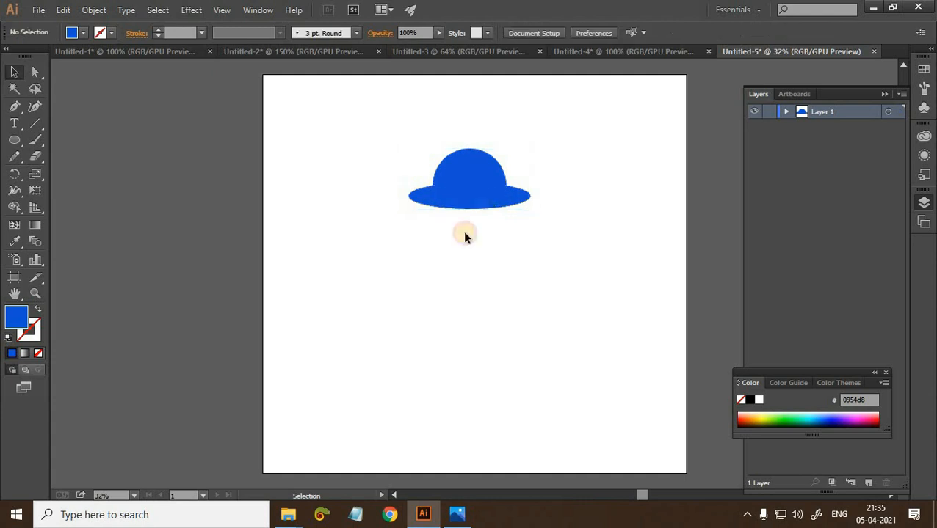
Fill the hat brim with dark blue 0f3e82
{"action": "left_click", "coordinate": [465, 201]}
{"action": "left_click", "coordinate": [20, 321]}
{"action": "double_click", "coordinate": [20, 321]}
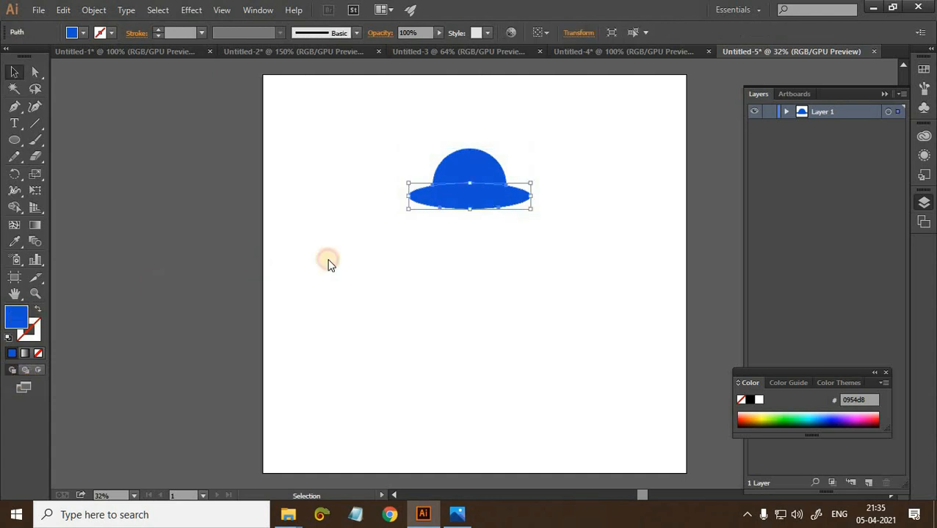
{"action": "left_click", "coordinate": [525, 250]}
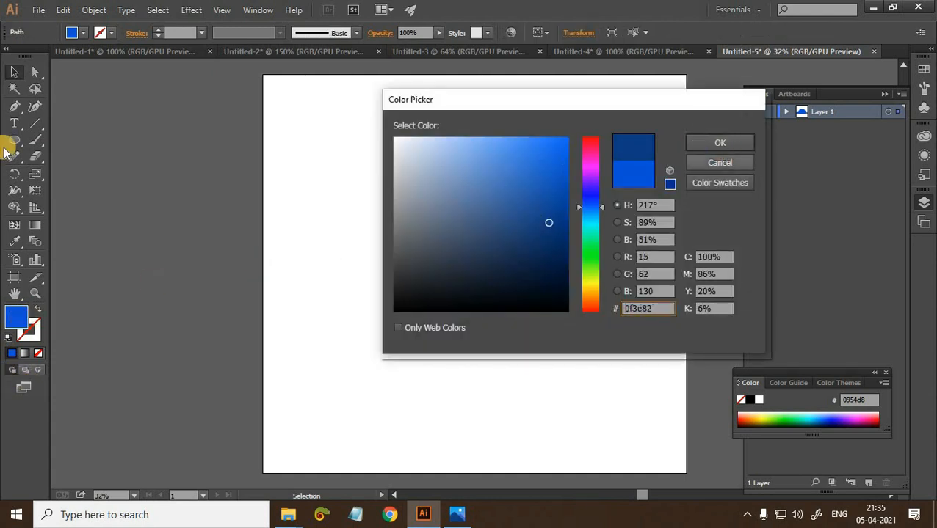
{"action": "key", "text": "Return"}
{"action": "left_click", "coordinate": [152, 103]}
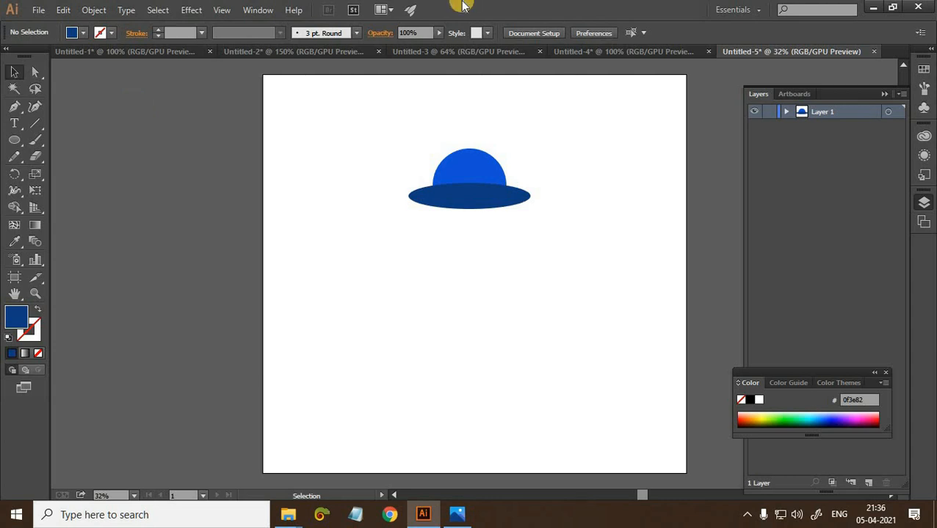
{"action": "key", "text": "l"}
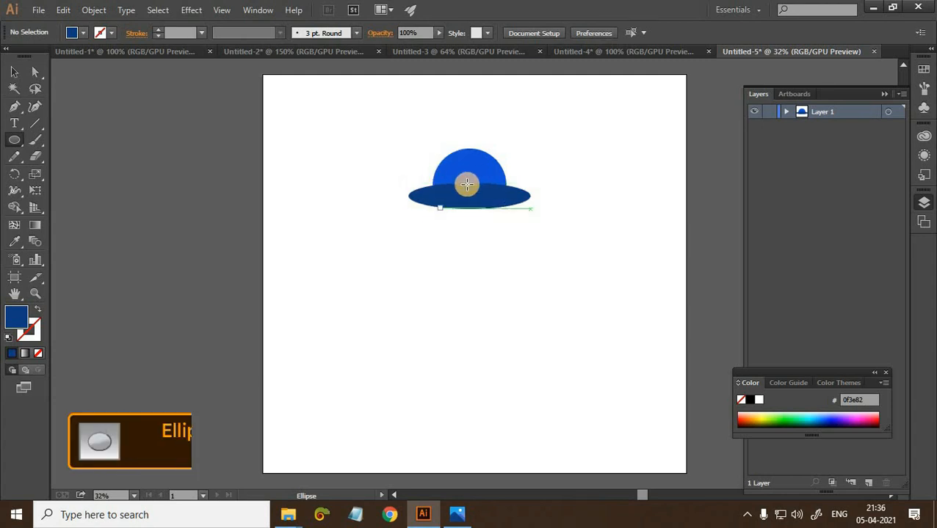
{"action": "left_click_drag", "start_coordinate": [485, 238], "coordinate": [517, 129]}
{"action": "scroll", "coordinate": [553, 451], "scroll_direction": "up", "scroll_amount": 5}
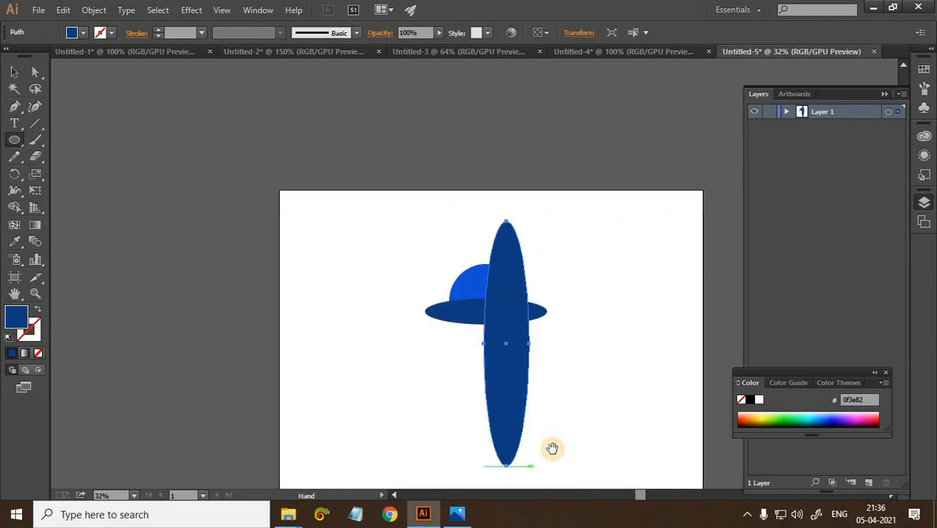
{"action": "scroll", "coordinate": [553, 452], "scroll_direction": "down", "scroll_amount": 1}
{"action": "key", "text": "Delete"}
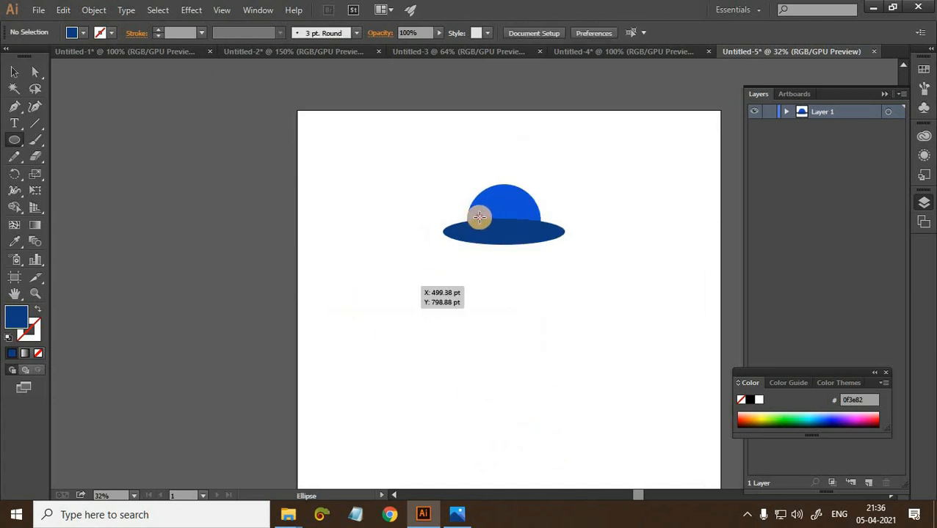
Draw a face circle slightly wider than the hat's crown over the brim and fill it with skin colour ffcc83
{"action": "left_click_drag", "start_coordinate": [477, 217], "coordinate": [556, 294]}
{"action": "double_click", "coordinate": [22, 317]}
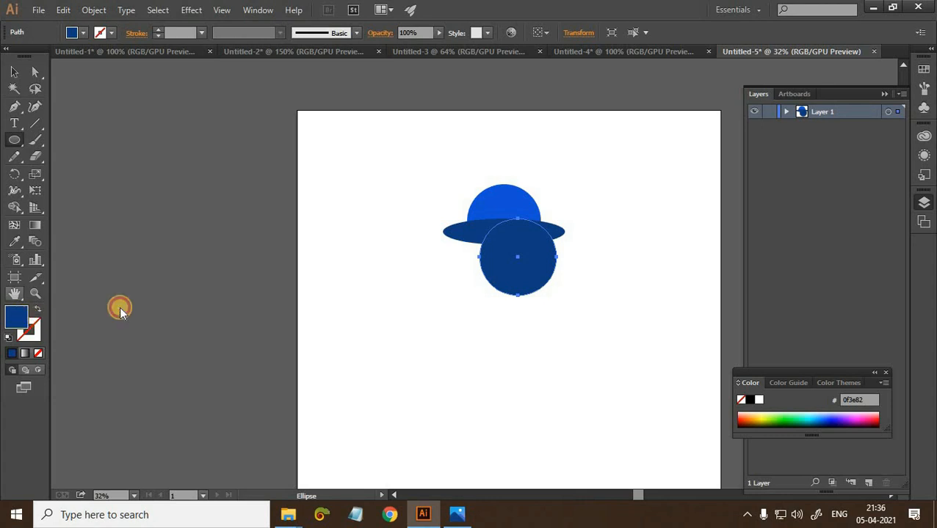
{"action": "mouse_move", "coordinate": [595, 291]}
{"action": "left_mouse_down"}
{"action": "mouse_move", "coordinate": [585, 286]}
{"action": "mouse_move", "coordinate": [587, 296]}
{"action": "left_mouse_up"}
{"action": "left_click", "coordinate": [489, 152]}
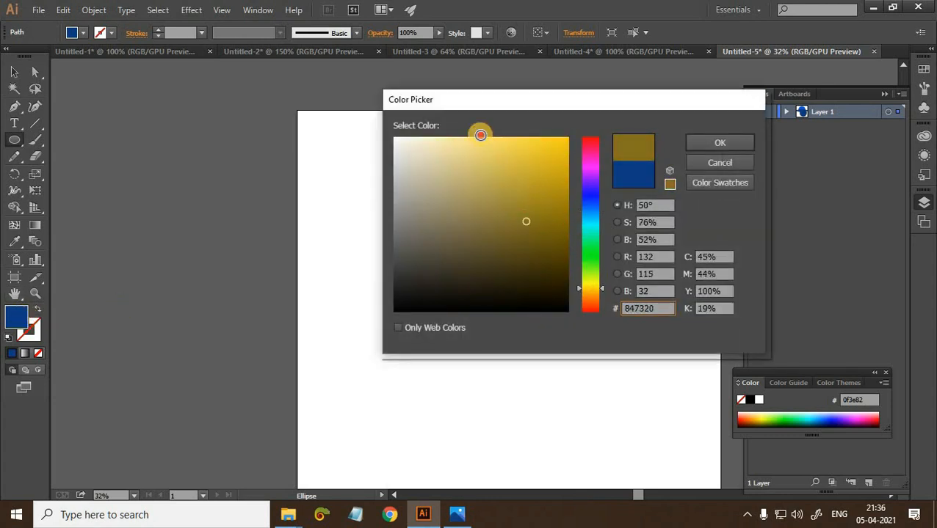
{"action": "left_click", "coordinate": [596, 293]}
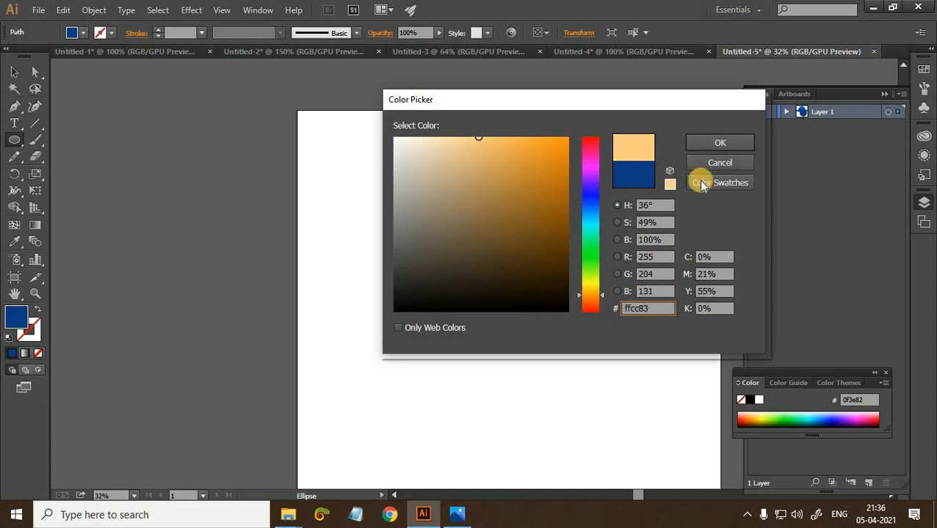
{"action": "left_click", "coordinate": [697, 150]}
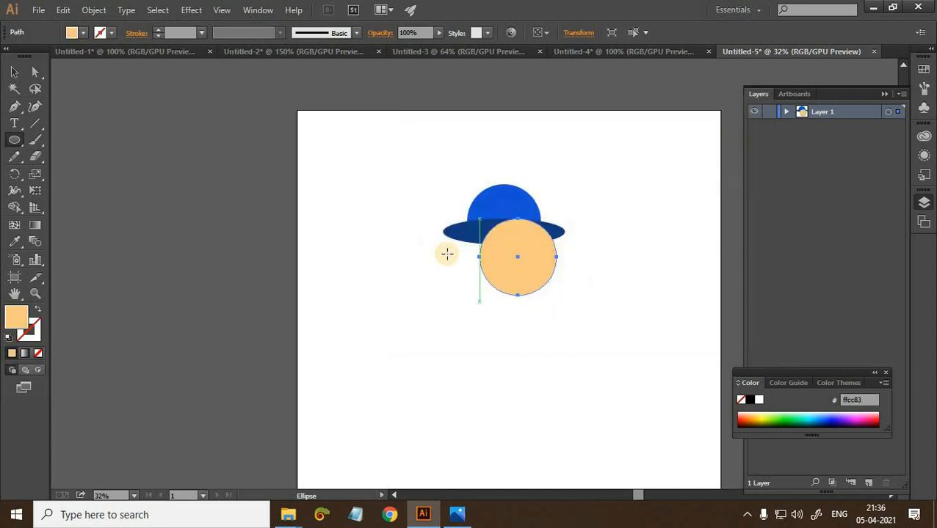
Move the face circle so it is horizontally centred under the hat
{"action": "key", "text": "v"}
{"action": "left_click", "coordinate": [542, 272]}
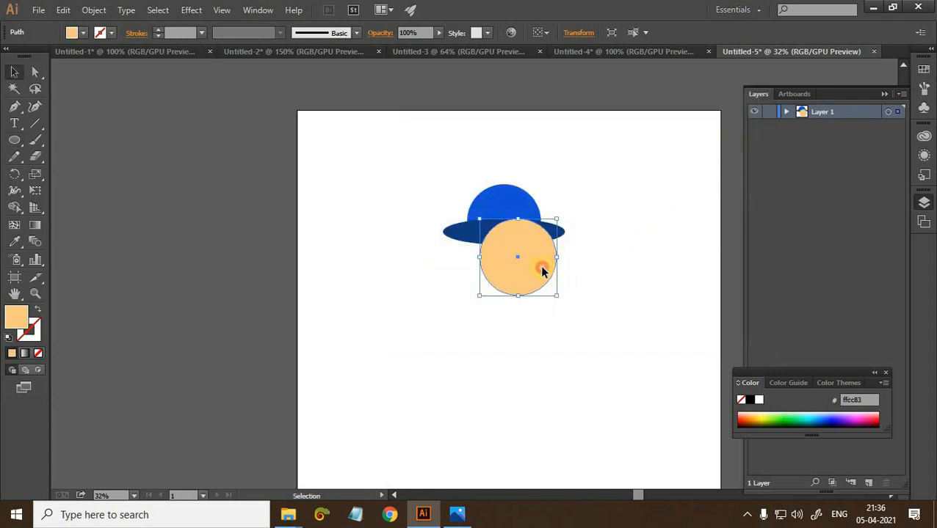
{"action": "left_click_drag", "start_coordinate": [521, 268], "coordinate": [613, 286]}
{"action": "left_click", "coordinate": [614, 283]}
Send the face circle to the back, behind the hat crown and brim
{"action": "right_click", "coordinate": [491, 263]}
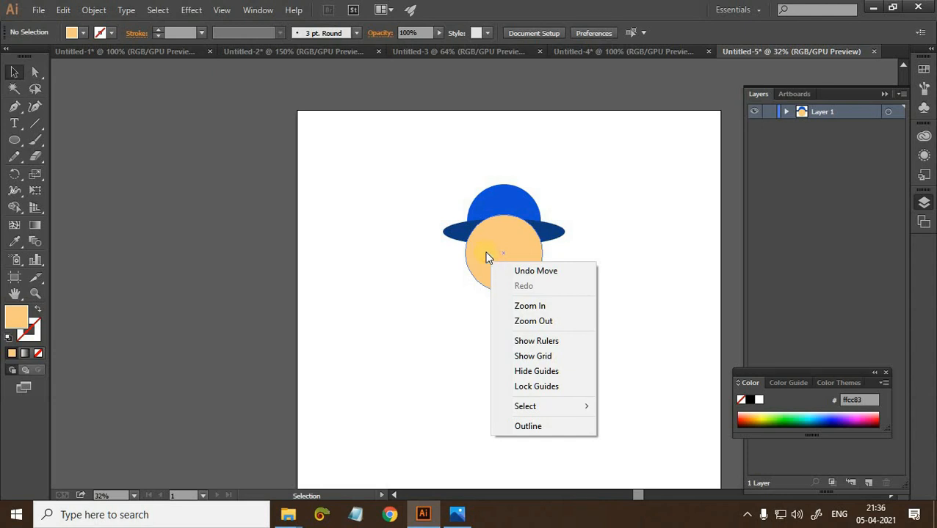
{"action": "left_click", "coordinate": [448, 259]}
{"action": "left_click", "coordinate": [499, 253]}
{"action": "left_click", "coordinate": [497, 250]}
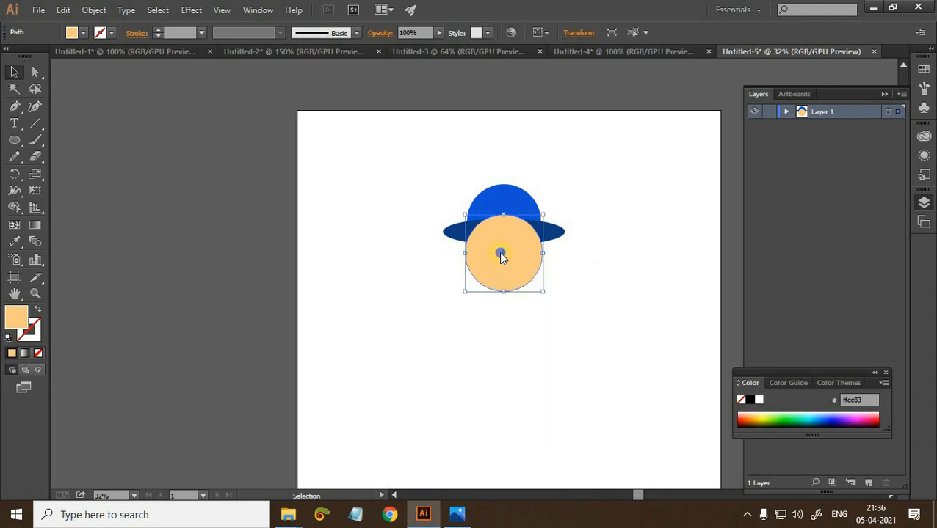
{"action": "right_click", "coordinate": [500, 252]}
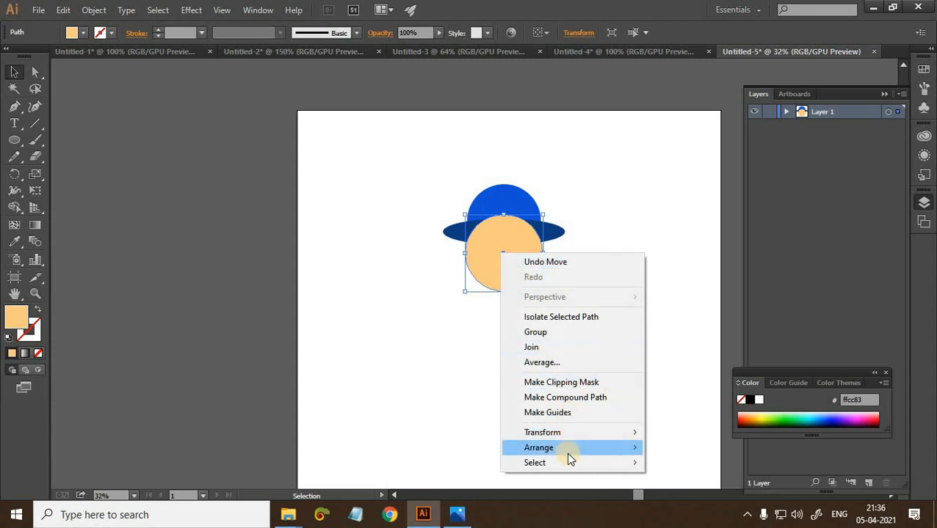
{"action": "mouse_move", "coordinate": [566, 452]}
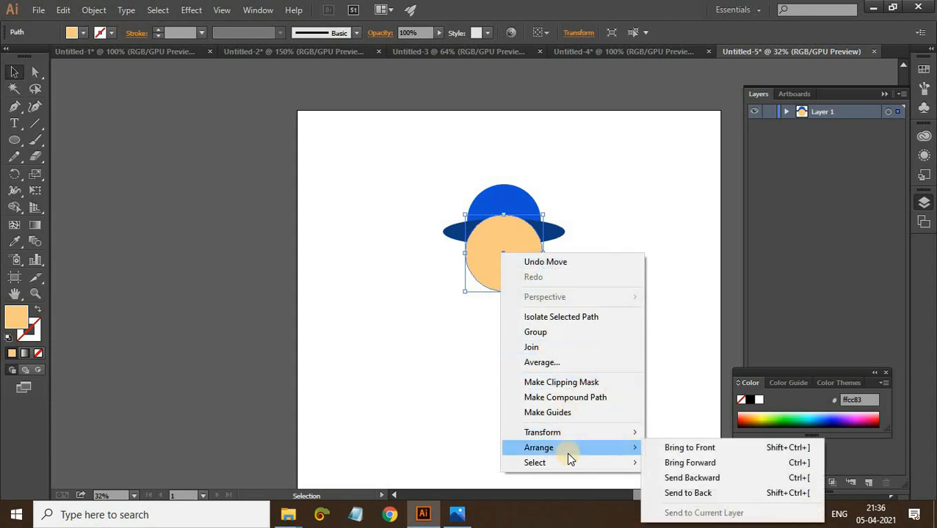
{"action": "left_click", "coordinate": [681, 493]}
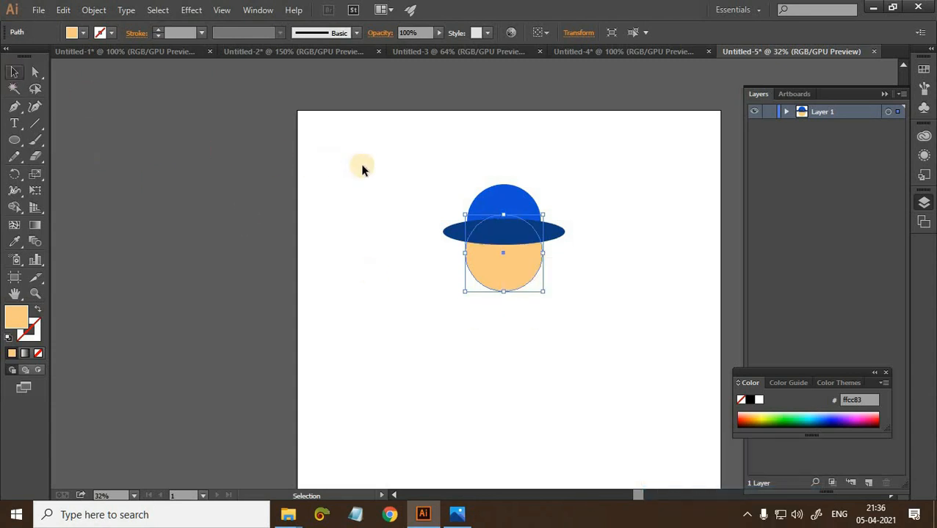
Enlarge the face circle about its centre so it is wider than the hat's crown
{"action": "left_click", "coordinate": [470, 286]}
{"action": "left_click", "coordinate": [506, 289]}
{"action": "mouse_move", "coordinate": [544, 294]}
{"action": "left_mouse_down"}
{"action": "mouse_move", "coordinate": [579, 303]}
{"action": "mouse_move", "coordinate": [551, 303]}
{"action": "left_mouse_up"}
{"action": "left_click", "coordinate": [552, 303]}
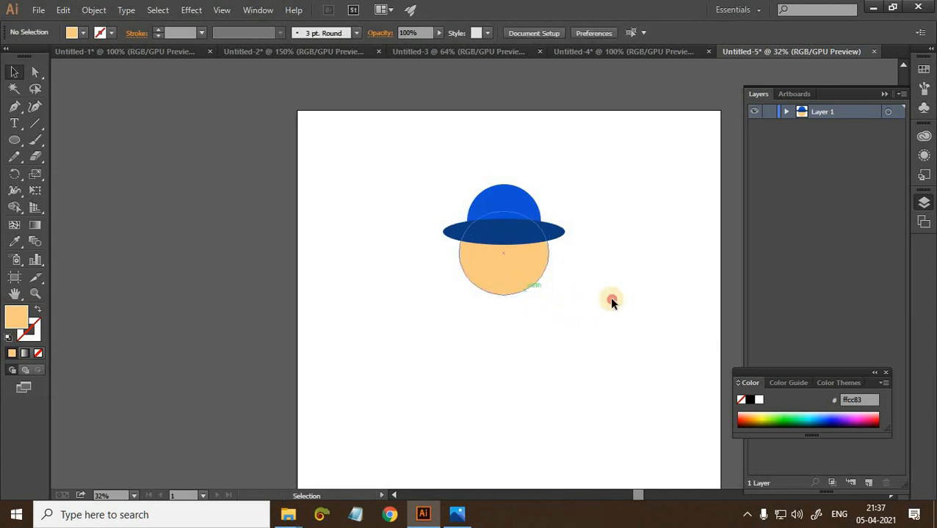
Stretch the lower edge of the face downward to a height of about 403 pt
{"action": "scroll", "coordinate": [486, 295], "scroll_direction": "down", "scroll_amount": 1}
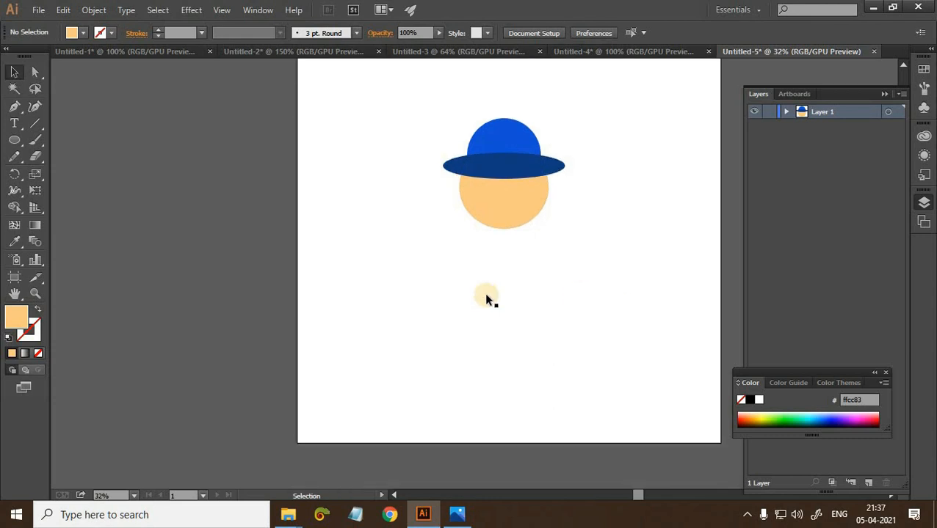
{"action": "scroll", "coordinate": [484, 297], "scroll_direction": "up", "scroll_amount": 1}
{"action": "left_click", "coordinate": [502, 292]}
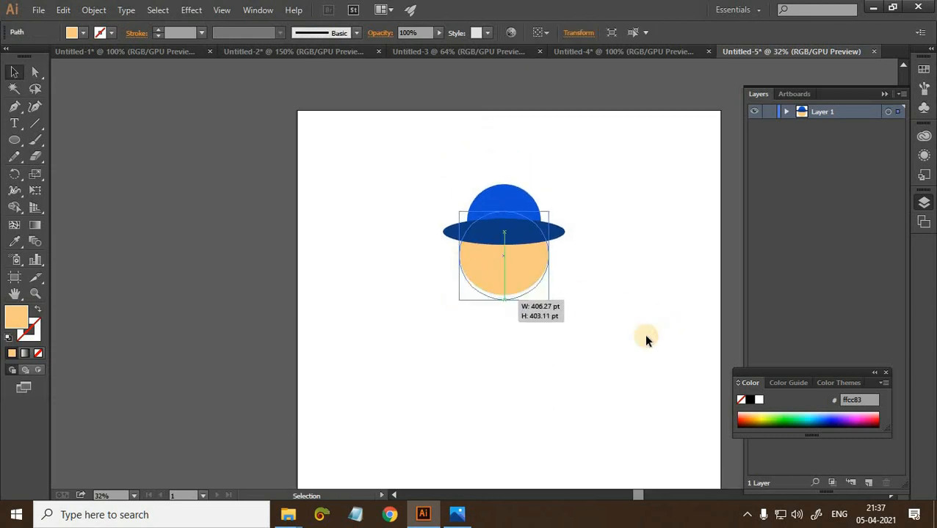
{"action": "left_click", "coordinate": [649, 390]}
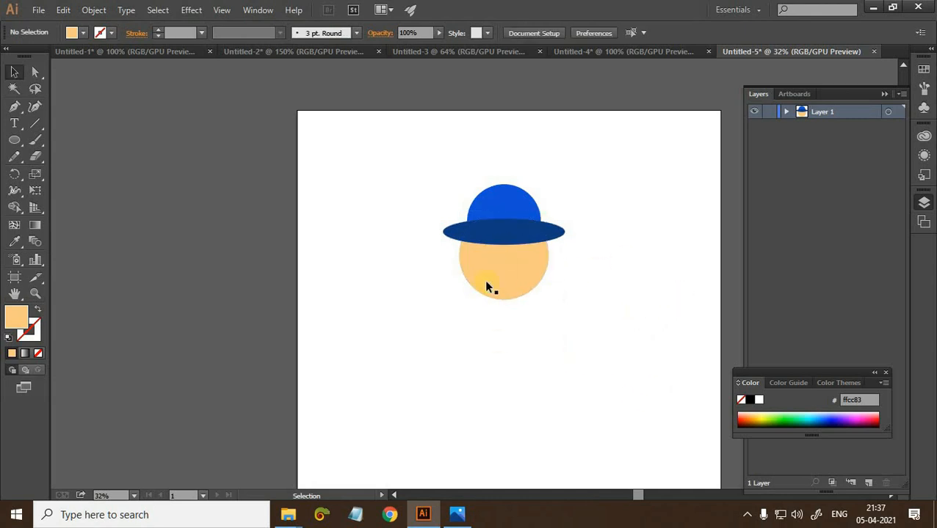
Draw a closed, curved sideburn with the Pen tool beside the face's left edge, just below the hat brim
{"action": "left_click", "coordinate": [19, 108]}
{"action": "key", "text": "ctrl+plus"}
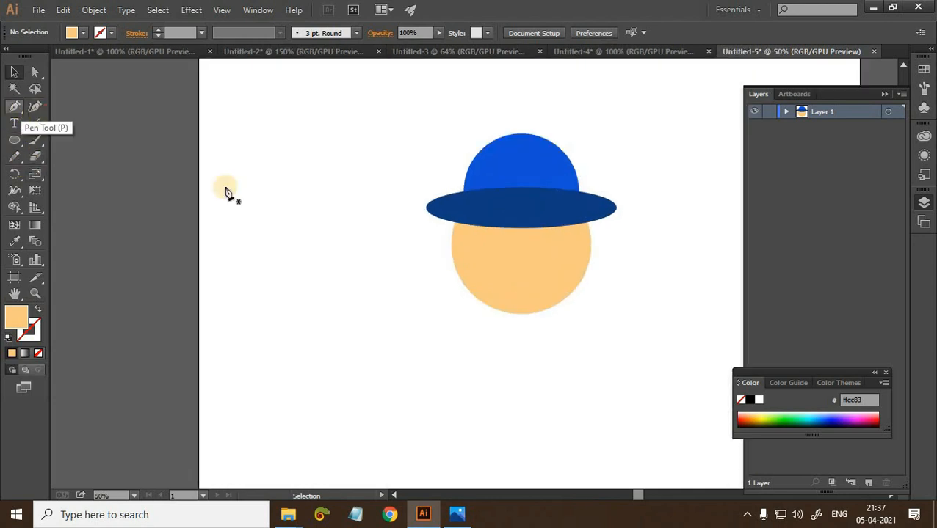
{"action": "left_click", "coordinate": [441, 219]}
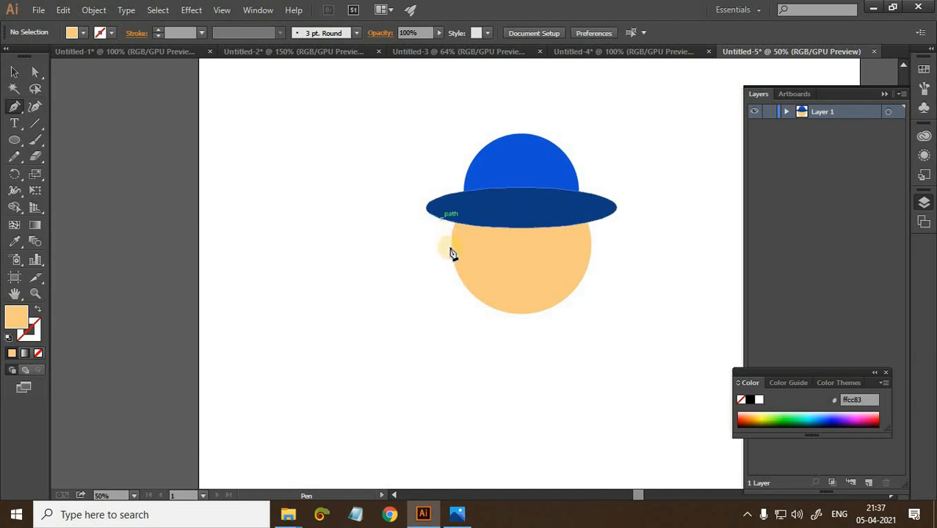
{"action": "left_click", "coordinate": [456, 260]}
{"action": "left_click_drag", "start_coordinate": [456, 260], "coordinate": [465, 266]}
{"action": "left_click", "coordinate": [452, 257]}
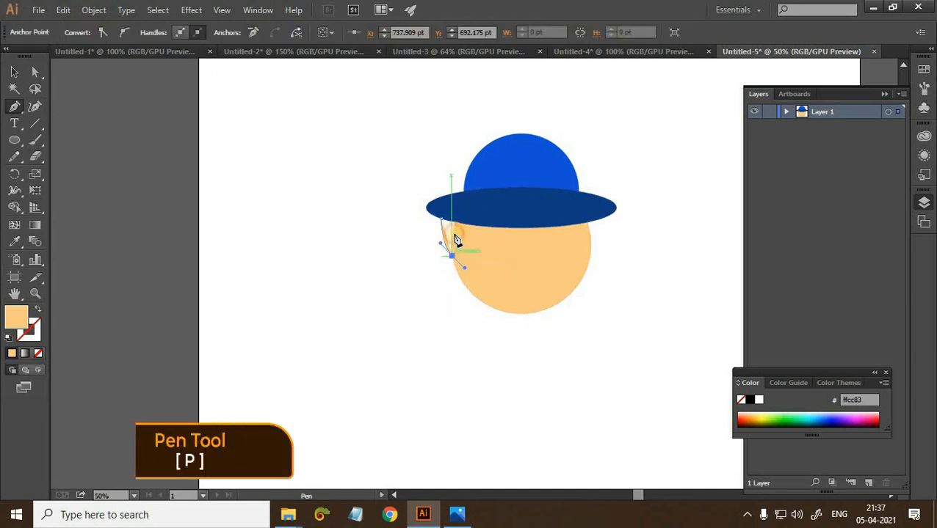
{"action": "left_click_drag", "start_coordinate": [457, 219], "coordinate": [456, 218]}
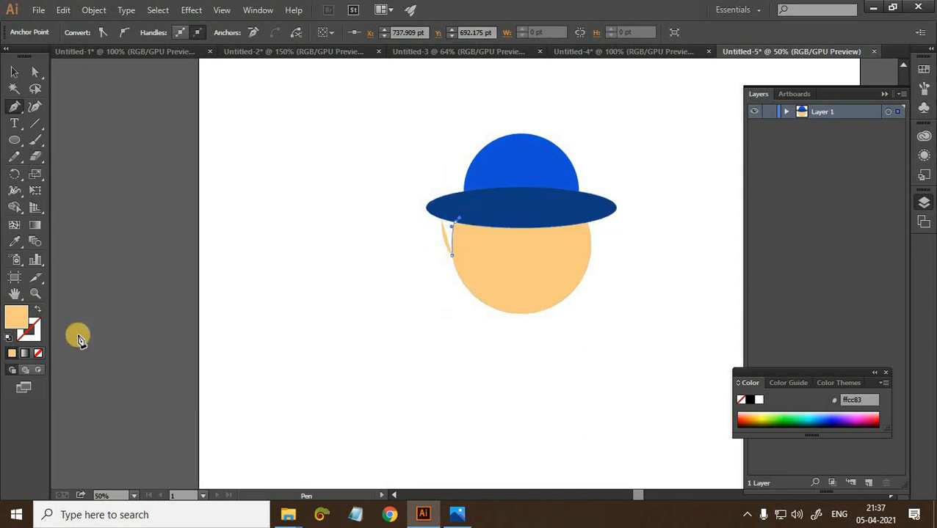
Fill the left sideburn with dark brown 352005
{"action": "left_click", "coordinate": [15, 294]}
{"action": "left_click", "coordinate": [550, 276]}
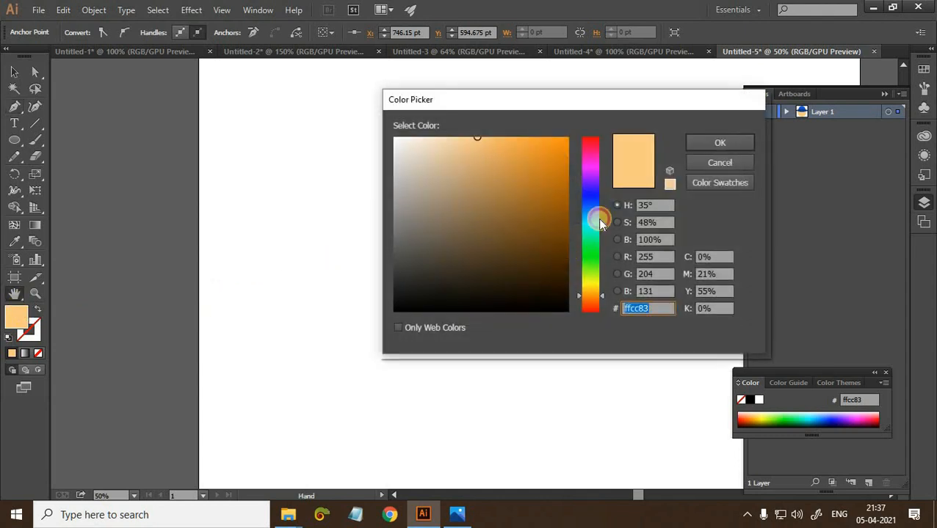
{"action": "left_click", "coordinate": [721, 139]}
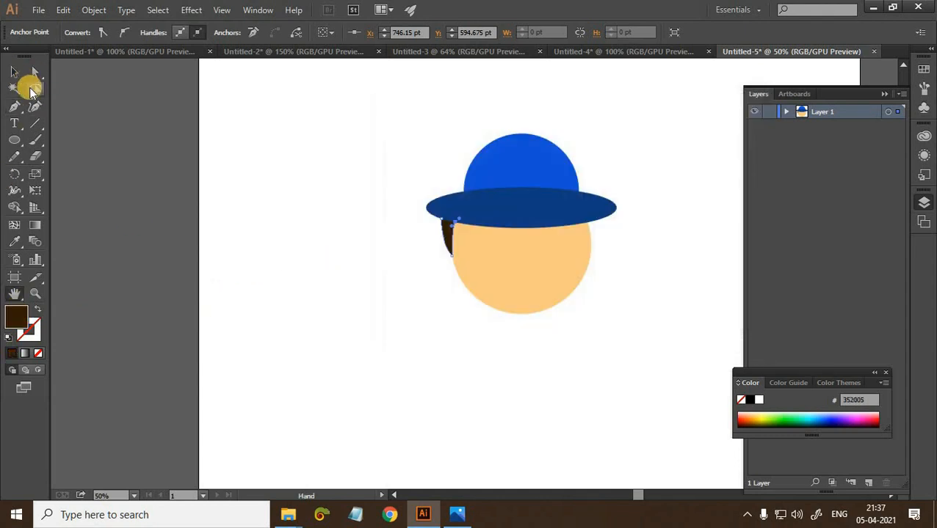
Draw dark brown fringe locks with the Pen tool across the forehead, hanging from beneath the hat brim
{"action": "left_click", "coordinate": [14, 107]}
{"action": "left_click", "coordinate": [493, 234]}
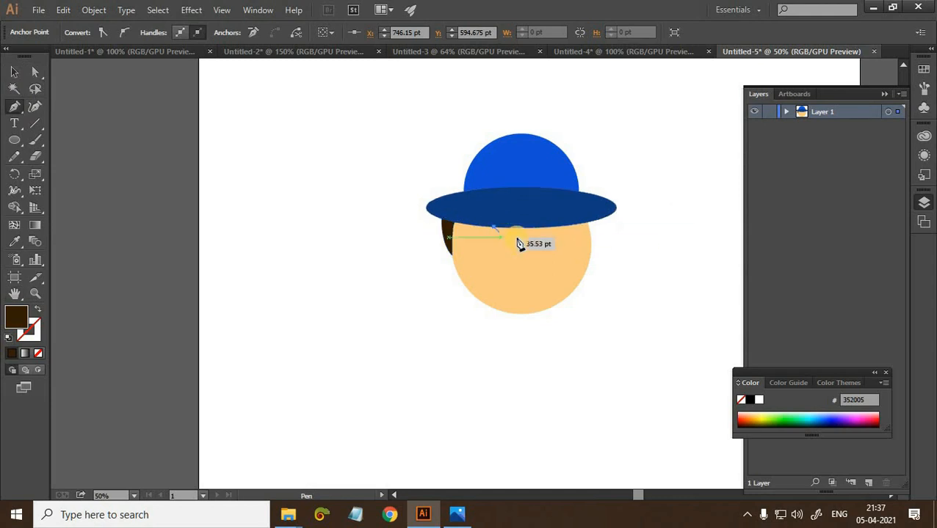
{"action": "left_click", "coordinate": [517, 237]}
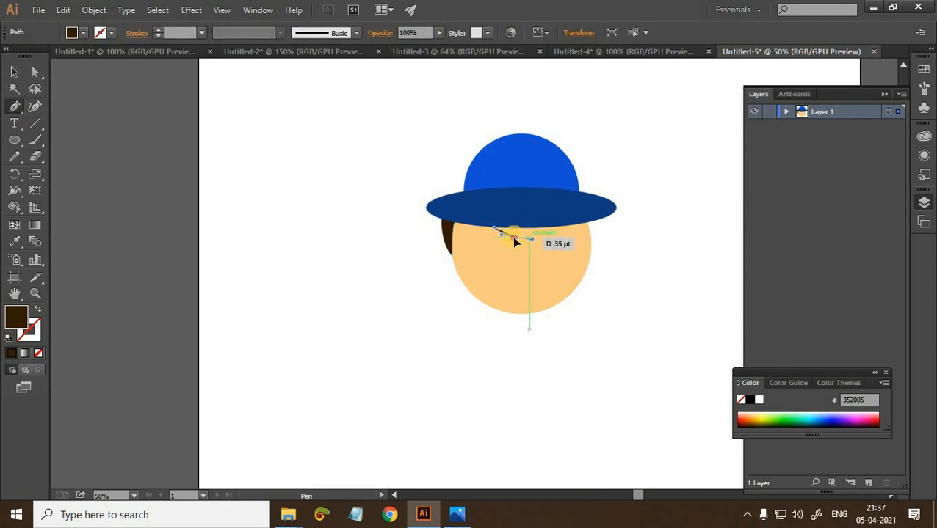
{"action": "left_click_drag", "start_coordinate": [517, 238], "coordinate": [596, 213]}
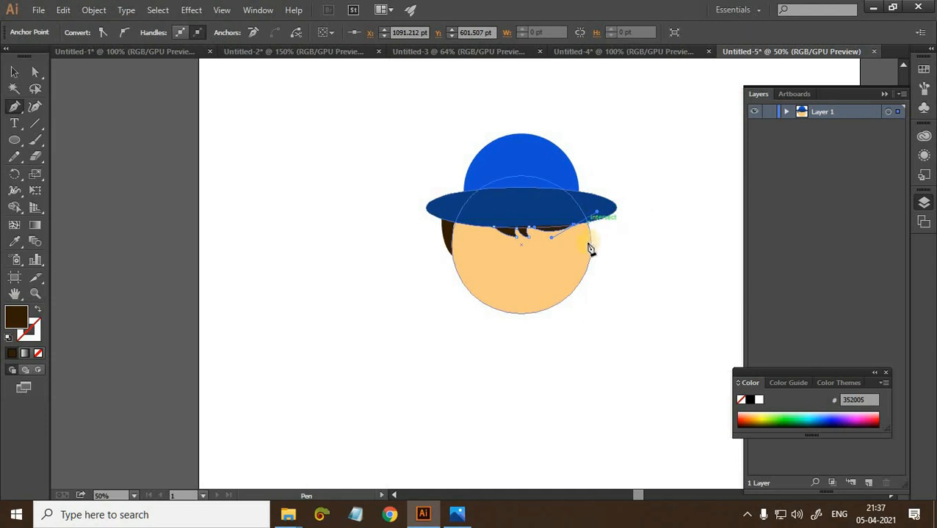
Draw a narrow, pointed dark brown sideburn with the Pen tool along the face's right edge below the brim
{"action": "left_click", "coordinate": [629, 223], "text": "ctrl"}
{"action": "left_click", "coordinate": [587, 222]}
{"action": "left_click_drag", "start_coordinate": [591, 247], "coordinate": [599, 224]}
{"action": "left_click", "coordinate": [597, 219]}
{"action": "left_click", "coordinate": [588, 221]}
{"action": "left_click", "coordinate": [14, 71]}
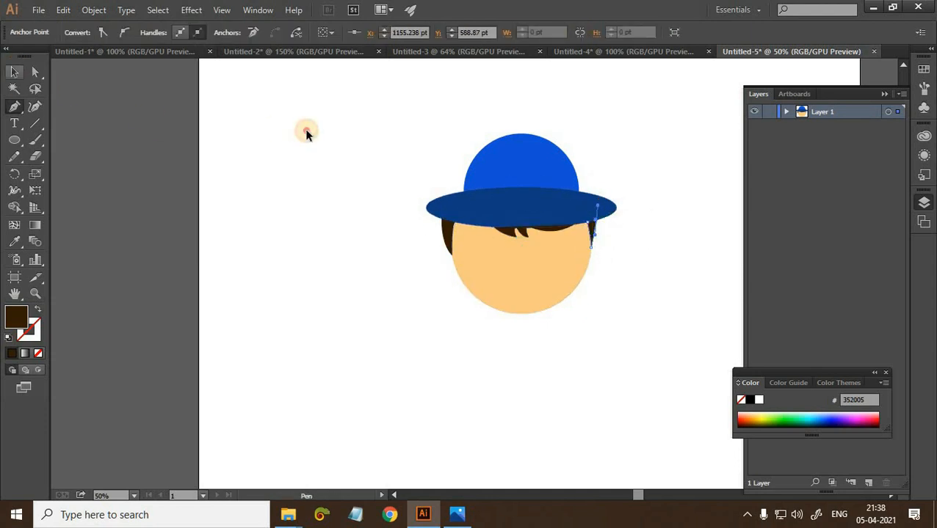
{"action": "left_click", "coordinate": [307, 131]}
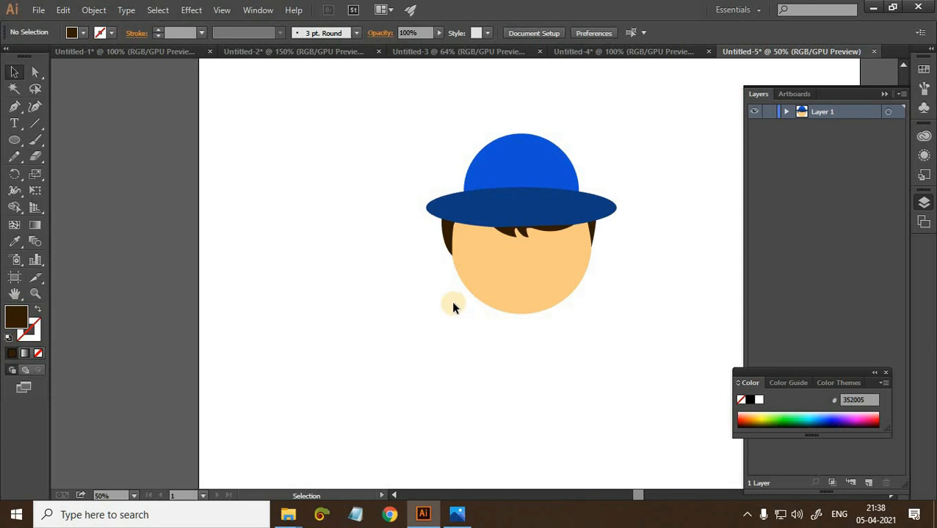
Draw a thin ellipse about 82 by 11 pt on the left half of the face and fill it with brown 492a08
{"action": "left_click", "coordinate": [14, 140]}
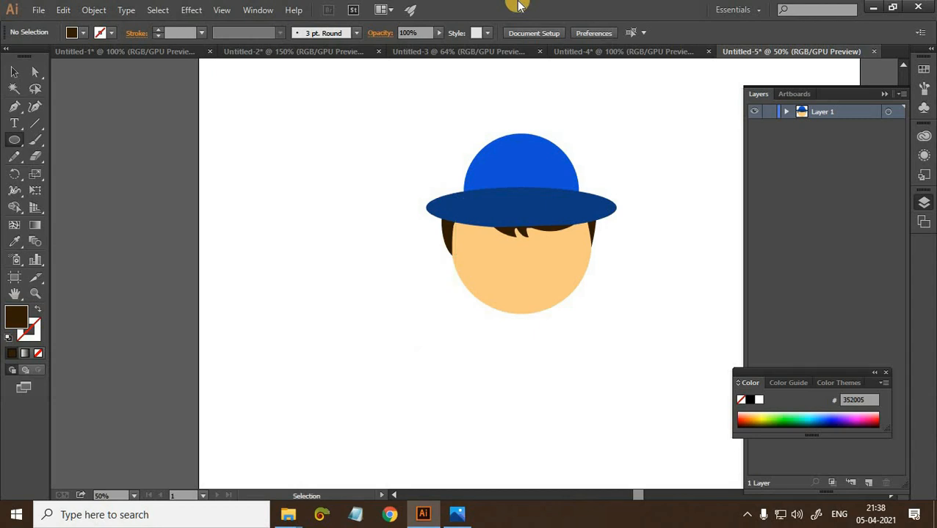
{"action": "key", "text": "ctrl+plus"}
{"action": "key", "text": "ctrl+plus"}
{"action": "left_click_drag", "start_coordinate": [433, 252], "coordinate": [472, 218]}
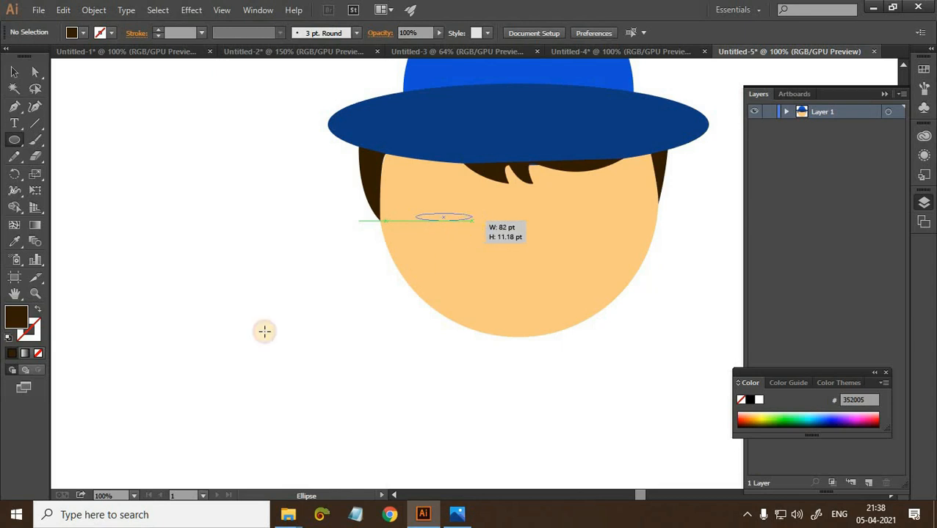
{"action": "double_click", "coordinate": [16, 317]}
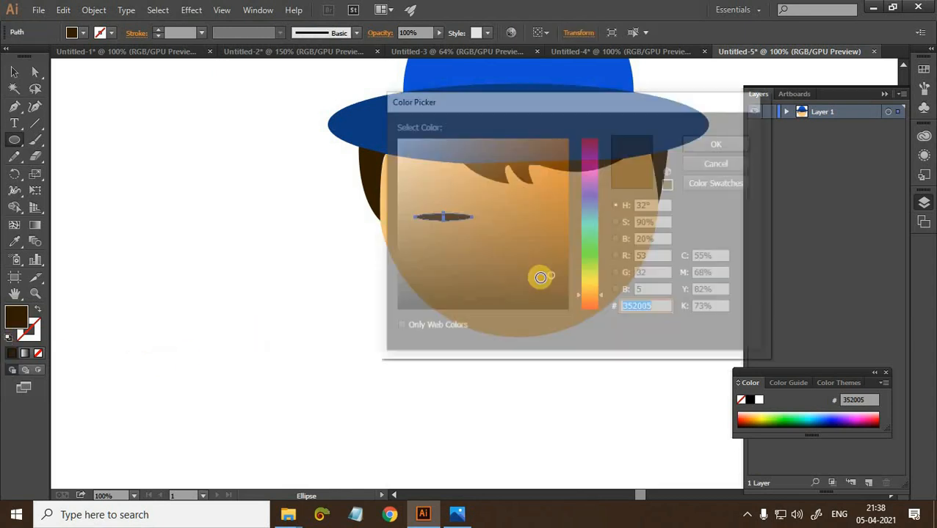
{"action": "left_click", "coordinate": [545, 265]}
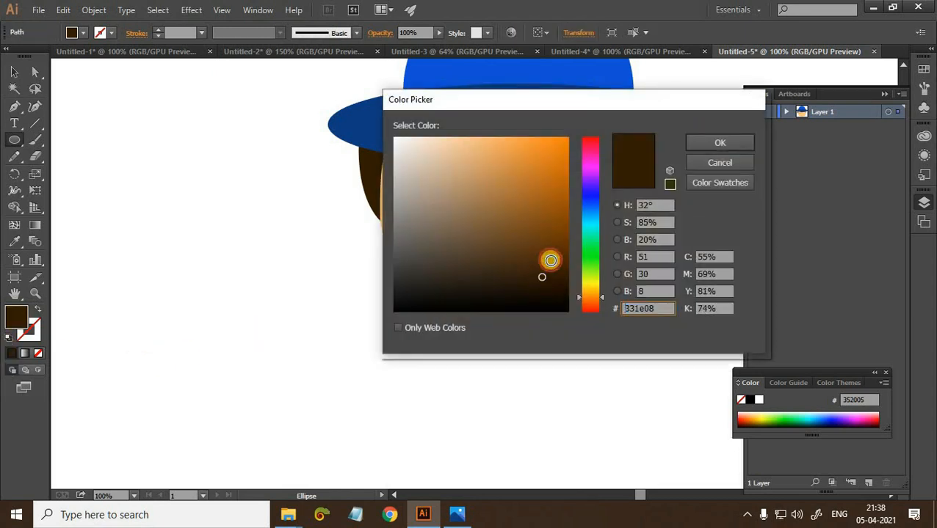
{"action": "left_click", "coordinate": [694, 140]}
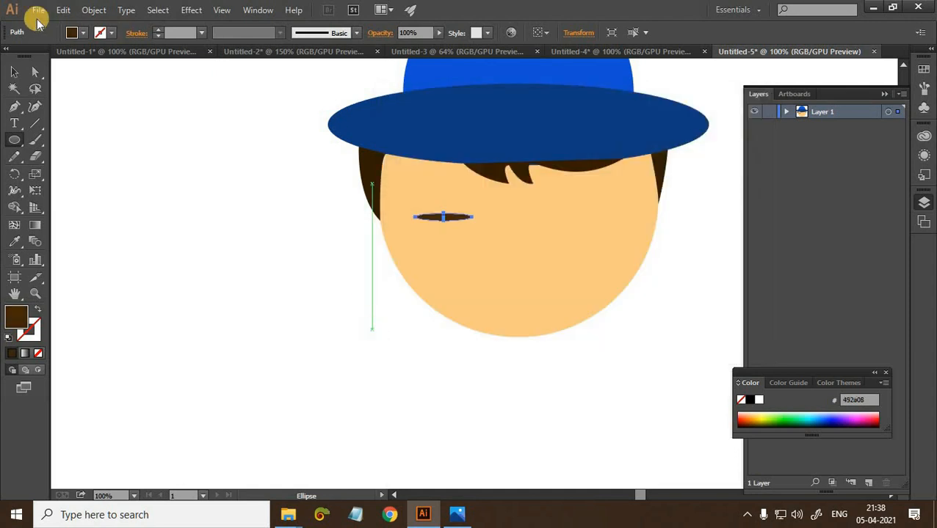
{"action": "left_click", "coordinate": [18, 71]}
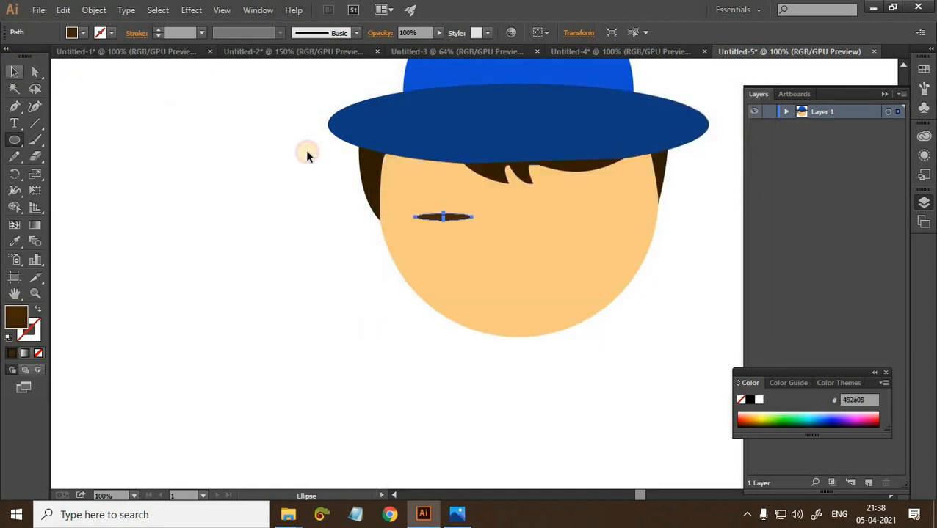
{"action": "key", "text": "ctrl+2"}
{"action": "key", "text": "ctrl+z"}
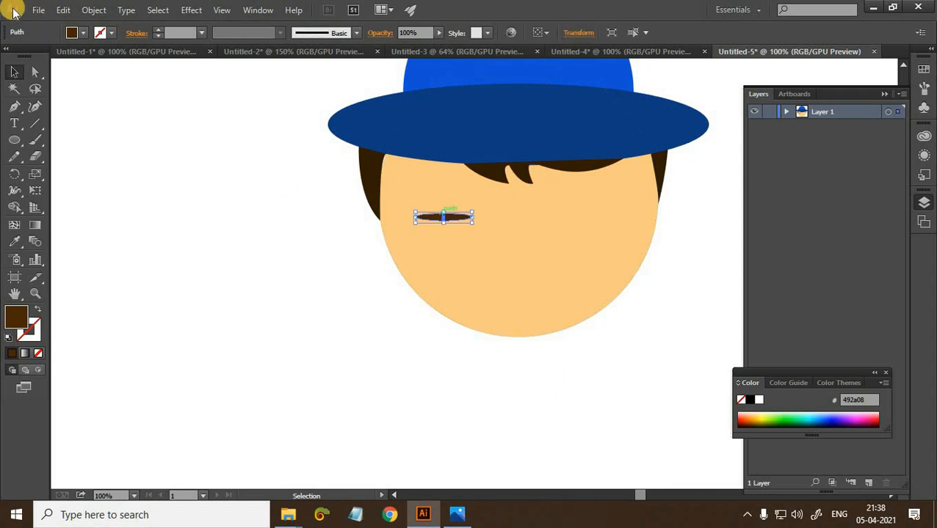
Reshape the thin brown ellipse into an arched eyebrow by adjusting its end points and raising its lower middle point about 4.65 pt
{"action": "left_click", "coordinate": [34, 72]}
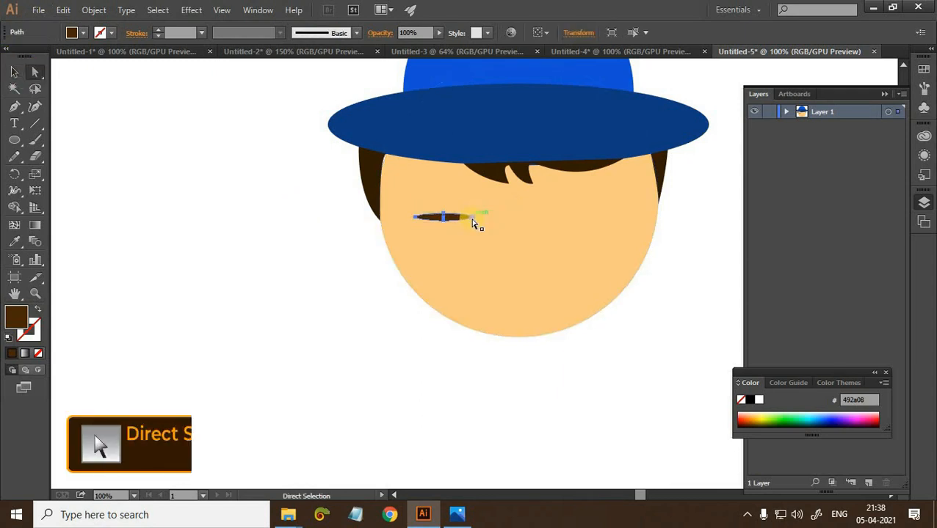
{"action": "left_click", "coordinate": [472, 218]}
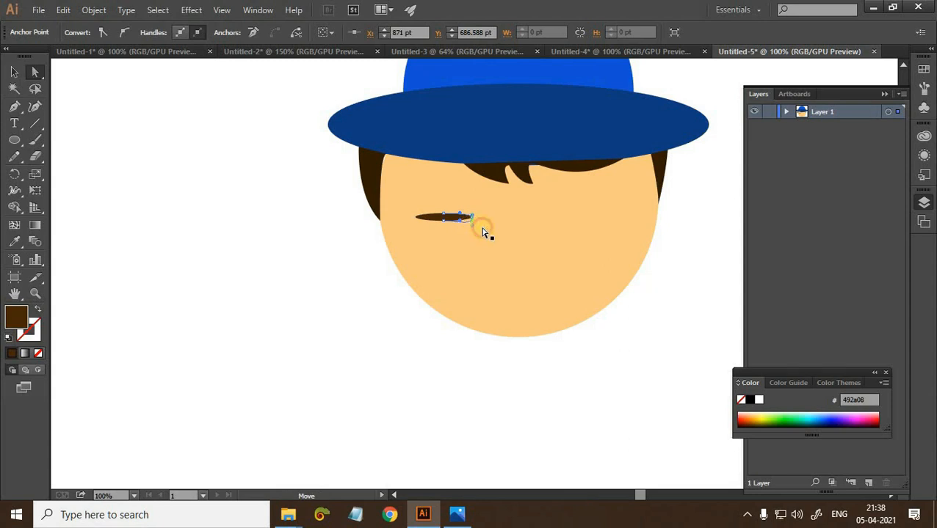
{"action": "left_click", "coordinate": [418, 223]}
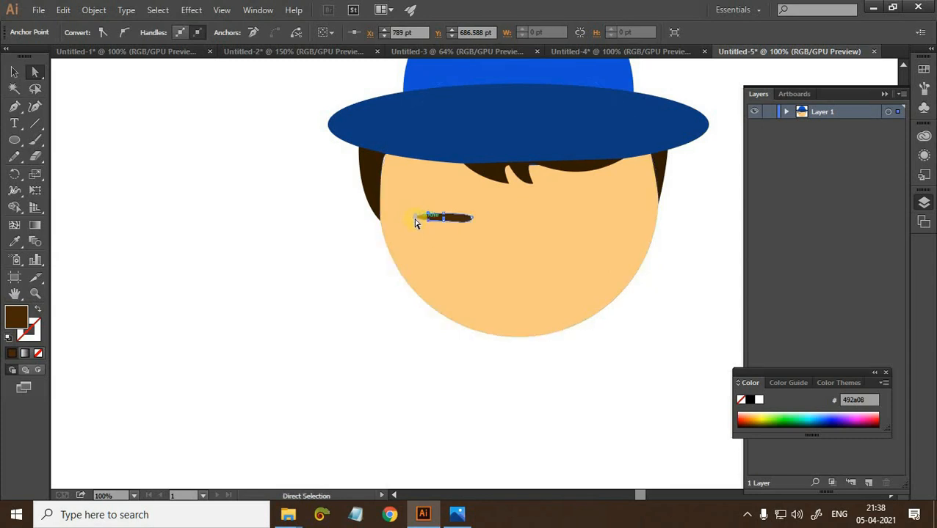
{"action": "left_click_drag", "start_coordinate": [414, 221], "coordinate": [444, 225]}
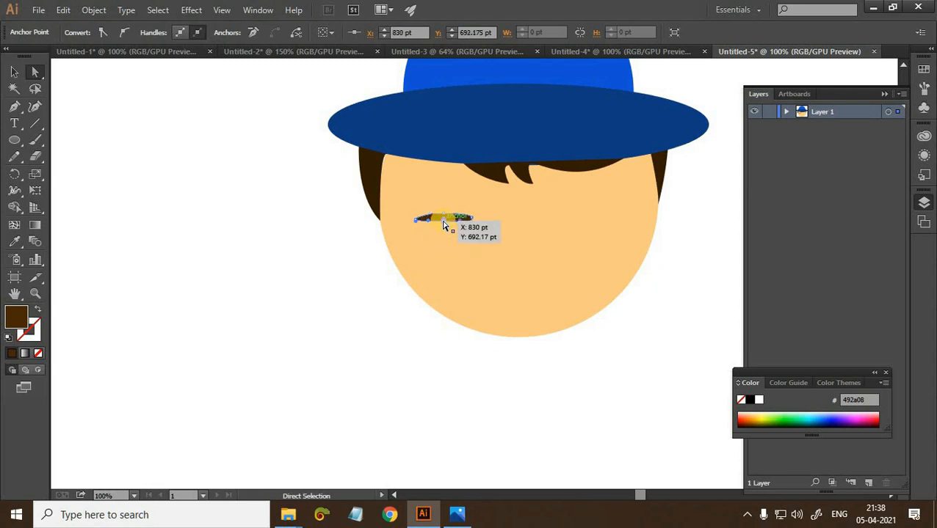
{"action": "left_click_drag", "start_coordinate": [444, 217], "coordinate": [444, 213]}
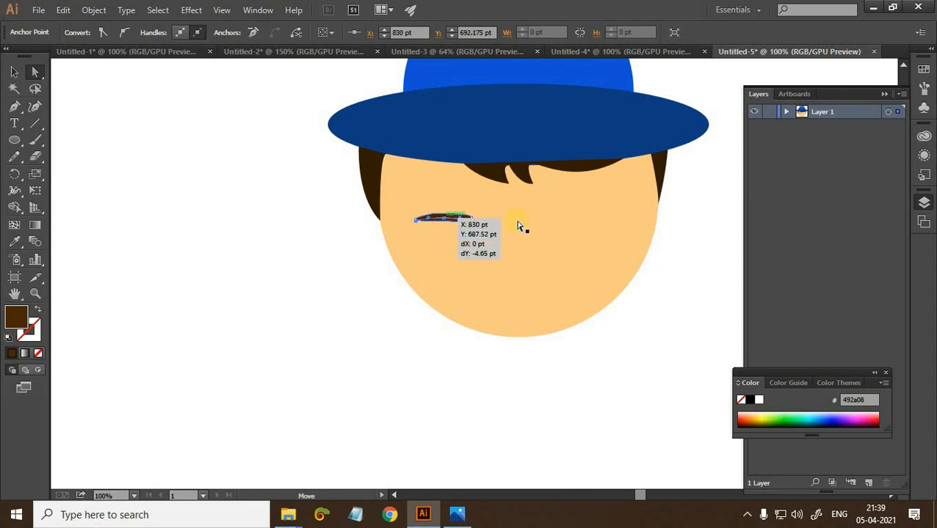
{"action": "key", "text": "Return"}
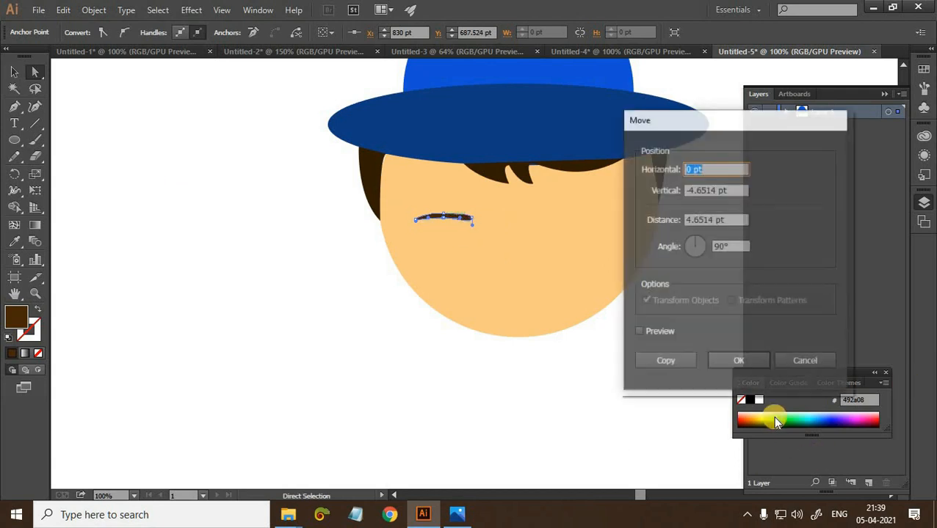
{"action": "left_click", "coordinate": [776, 366]}
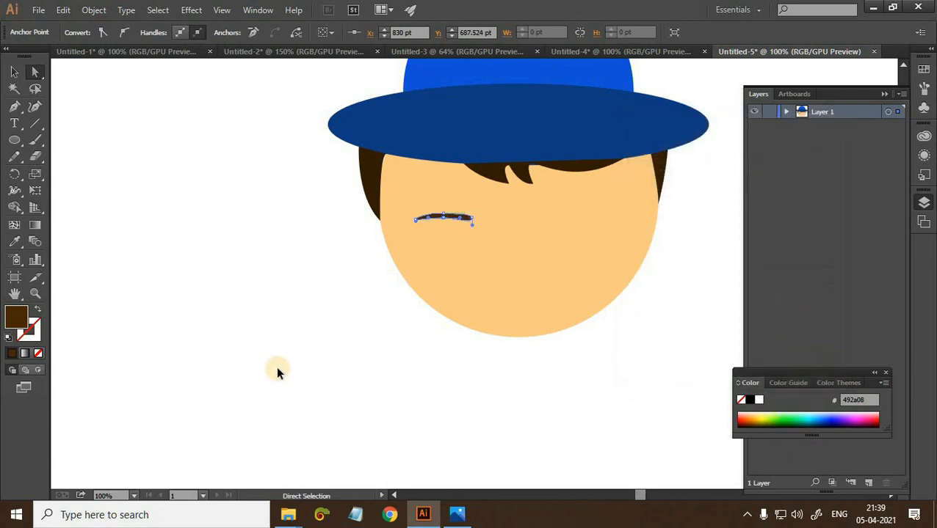
{"action": "key", "text": "v"}
{"action": "left_click", "coordinate": [342, 333]}
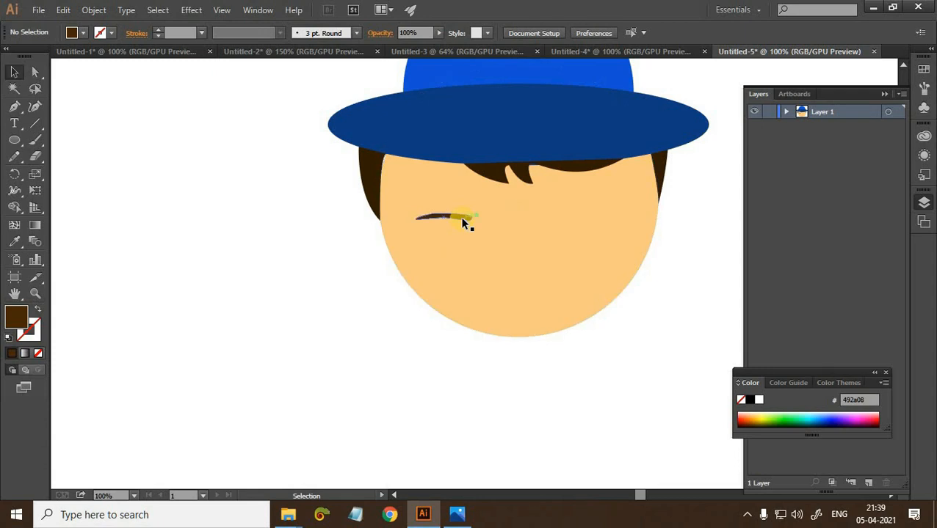
{"action": "left_click", "coordinate": [462, 223]}
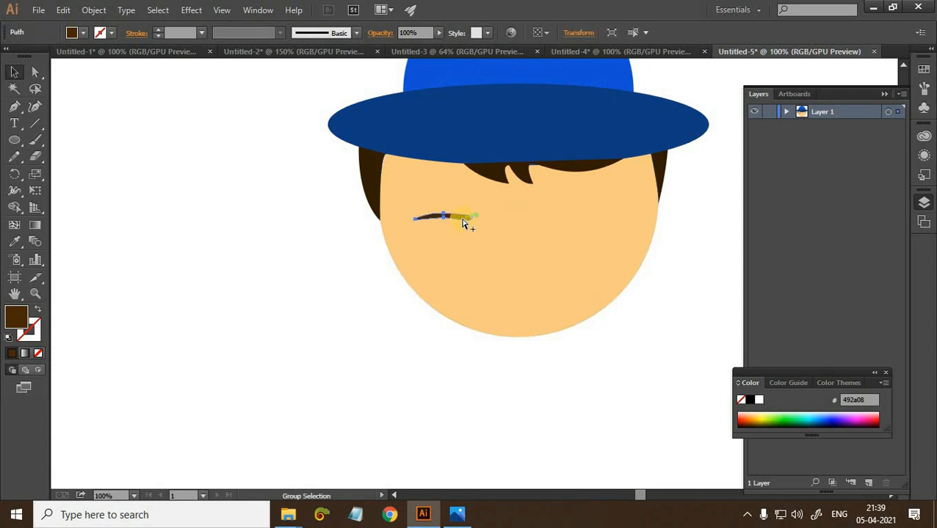
{"action": "left_click_drag", "start_coordinate": [593, 222], "coordinate": [627, 213]}
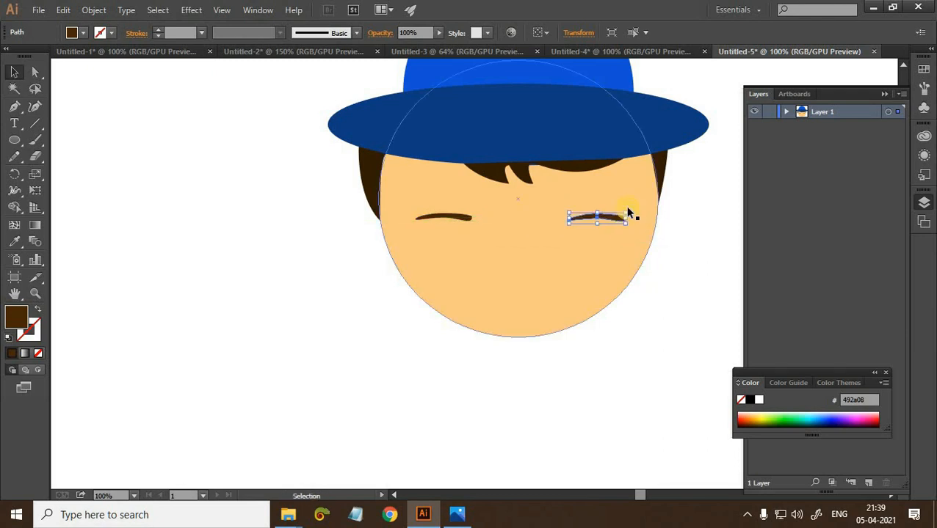
{"action": "key", "text": "ctrl+z"}
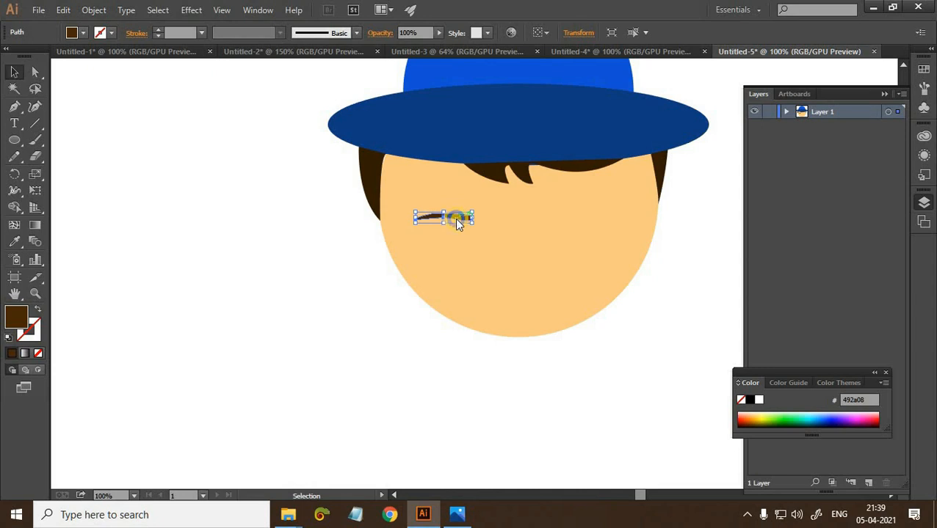
Reflect a copy of the left eyebrow across the vertical axis and move it level to the right half of the face
{"action": "right_click", "coordinate": [456, 219]}
{"action": "mouse_move", "coordinate": [577, 399]}
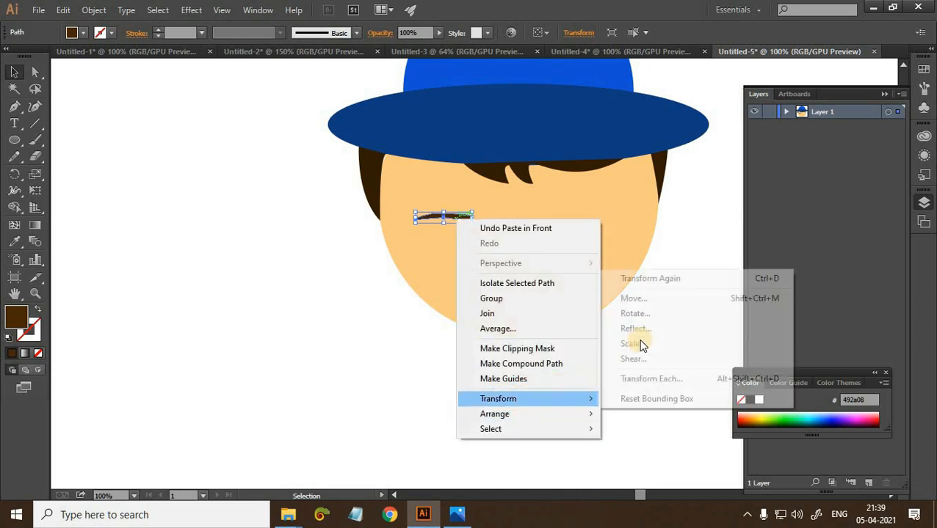
{"action": "left_click", "coordinate": [634, 328]}
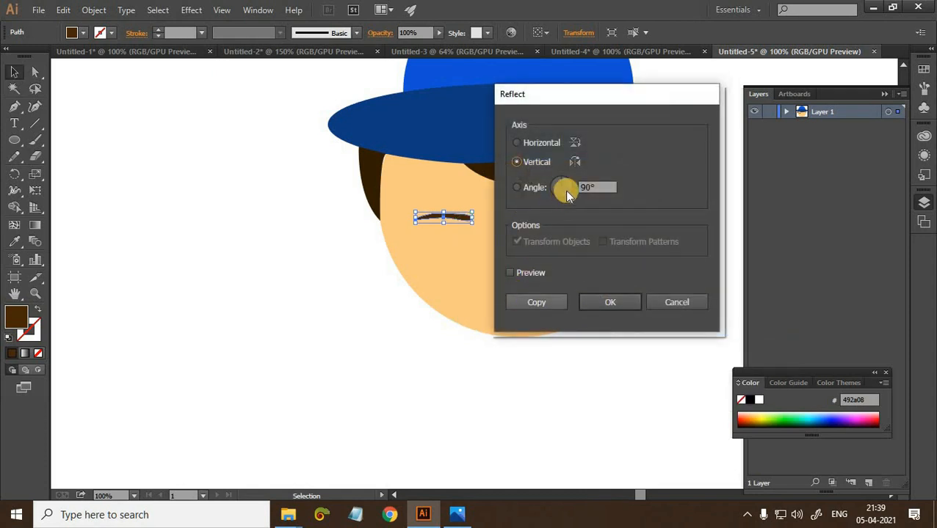
{"action": "key", "text": "Return"}
{"action": "left_click_drag", "start_coordinate": [459, 219], "coordinate": [610, 219]}
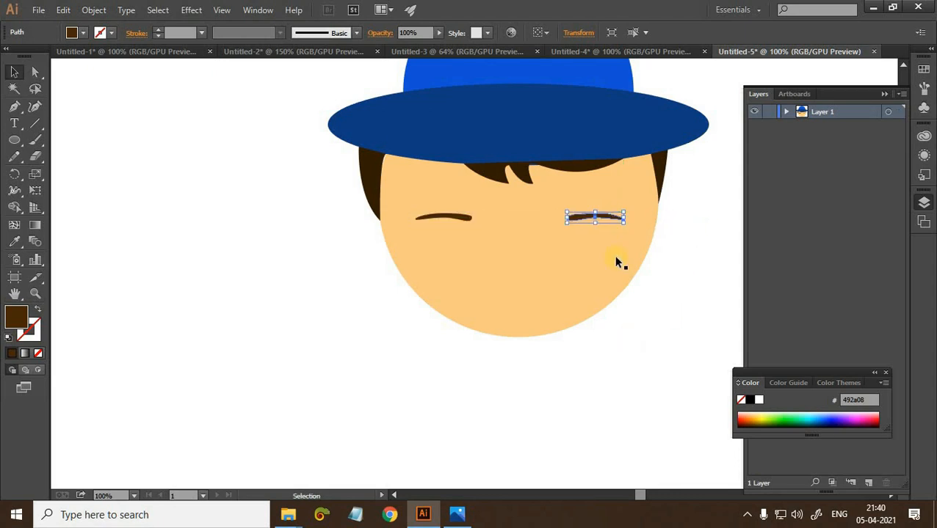
{"action": "key", "text": "ctrl+shift+a"}
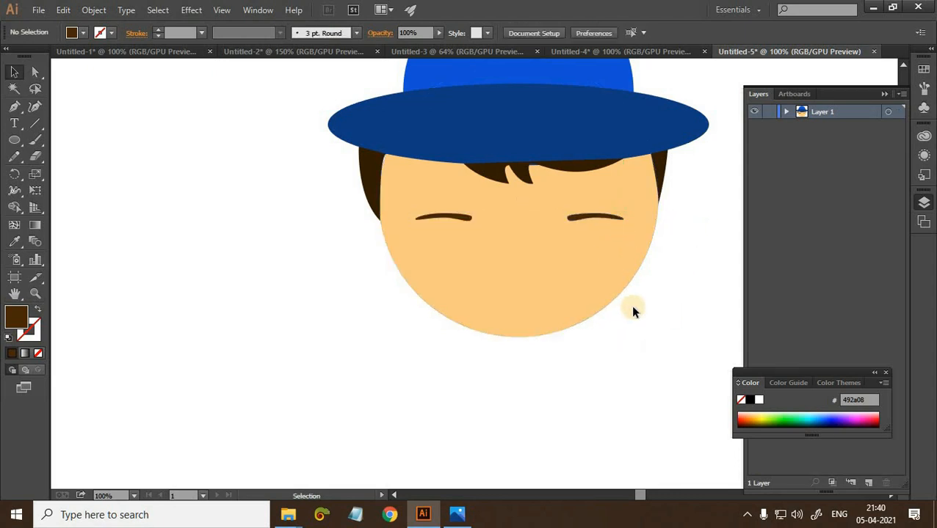
{"action": "scroll", "coordinate": [631, 307], "scroll_direction": "down", "scroll_amount": 2}
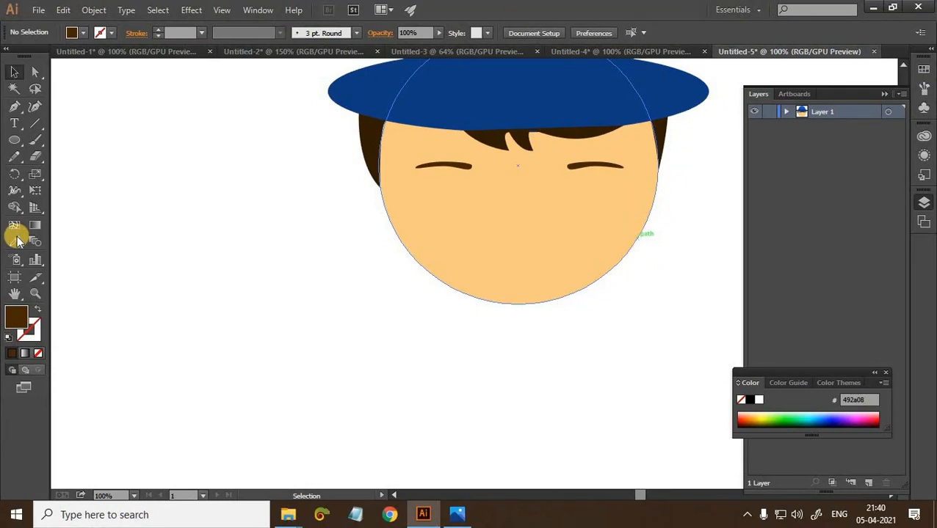
{"action": "key", "text": "ctrl+minus"}
{"action": "key", "text": "ctrl+minus"}
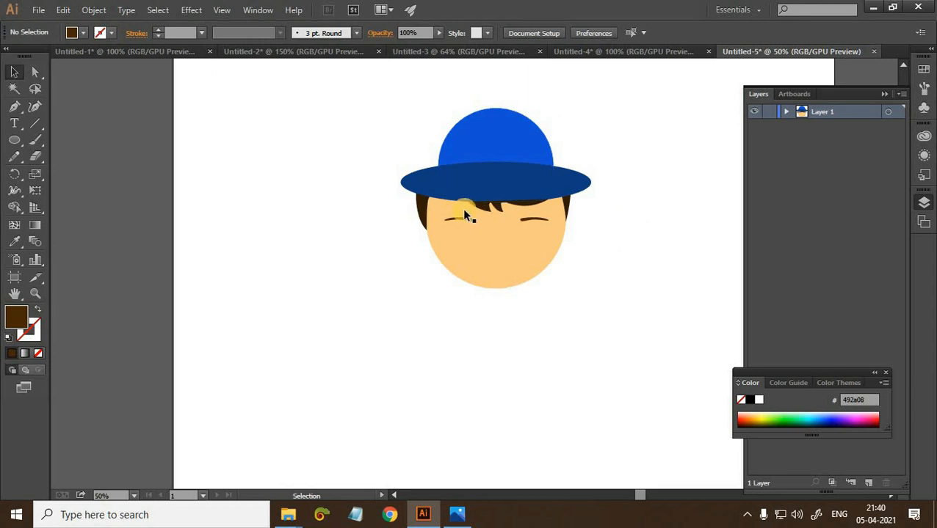
Draw a small circle on the blank canvas left of the head and fill it with near-black 0a0704
{"action": "scroll", "coordinate": [463, 208], "scroll_direction": "down", "scroll_amount": 1}
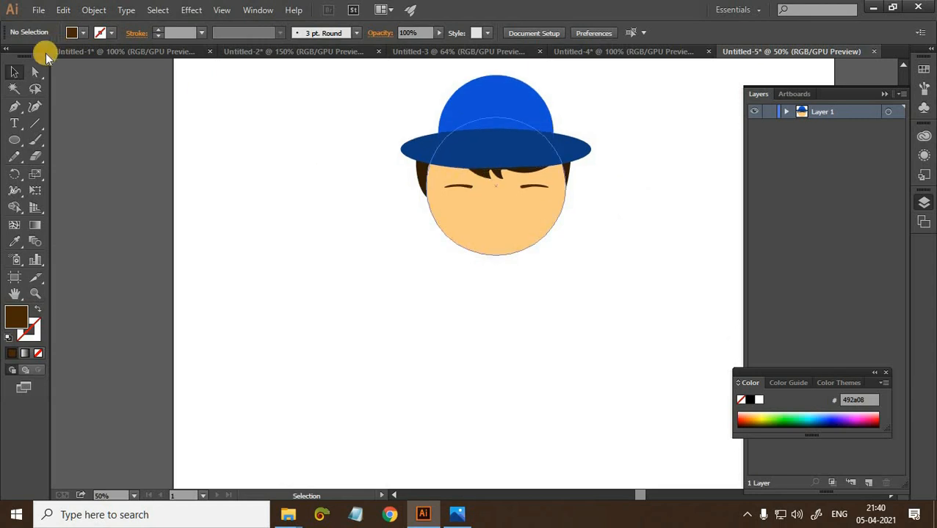
{"action": "left_click", "coordinate": [16, 144]}
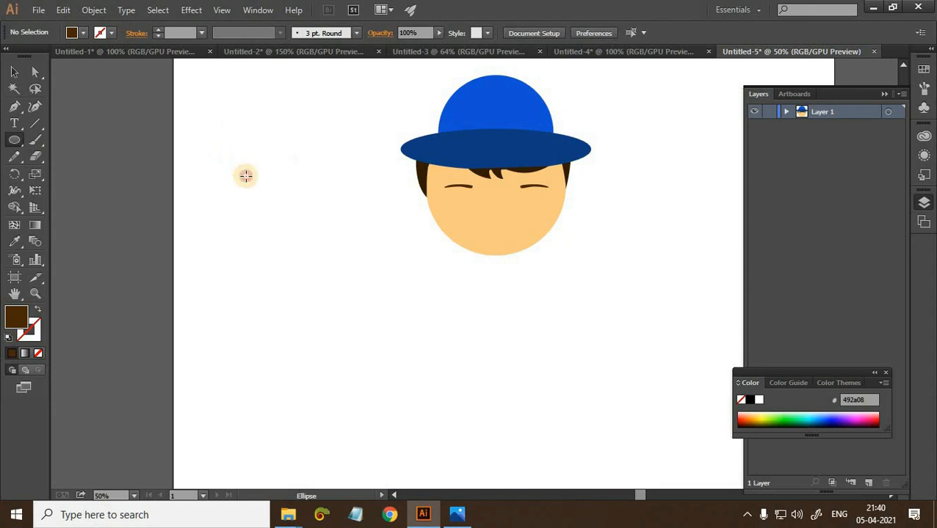
{"action": "left_click_drag", "start_coordinate": [211, 135], "coordinate": [235, 156]}
{"action": "left_click", "coordinate": [16, 319]}
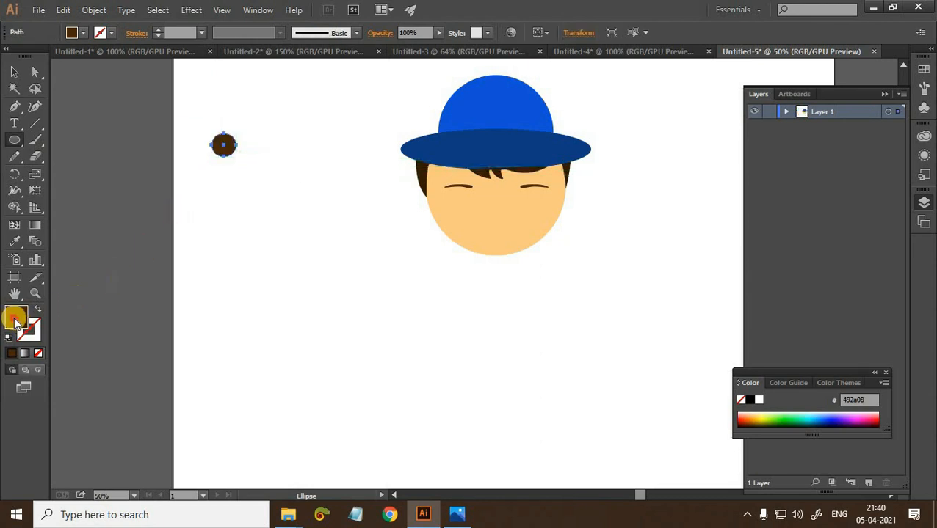
{"action": "double_click", "coordinate": [14, 319]}
{"action": "left_click_drag", "start_coordinate": [494, 270], "coordinate": [502, 305]}
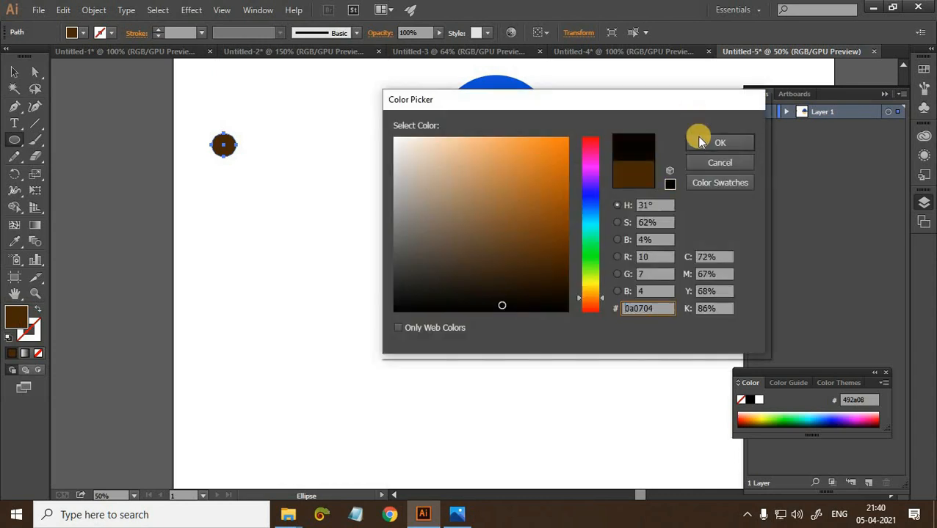
{"action": "left_click", "coordinate": [698, 141]}
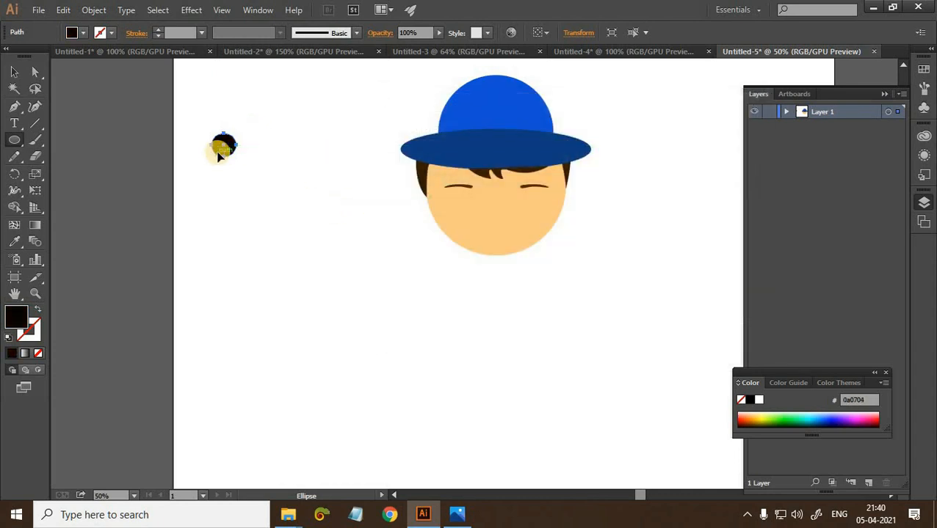
Paste a copy of the near-black circle in front, shrink it to about half size and fill it with white ffffff
{"action": "key", "text": "v"}
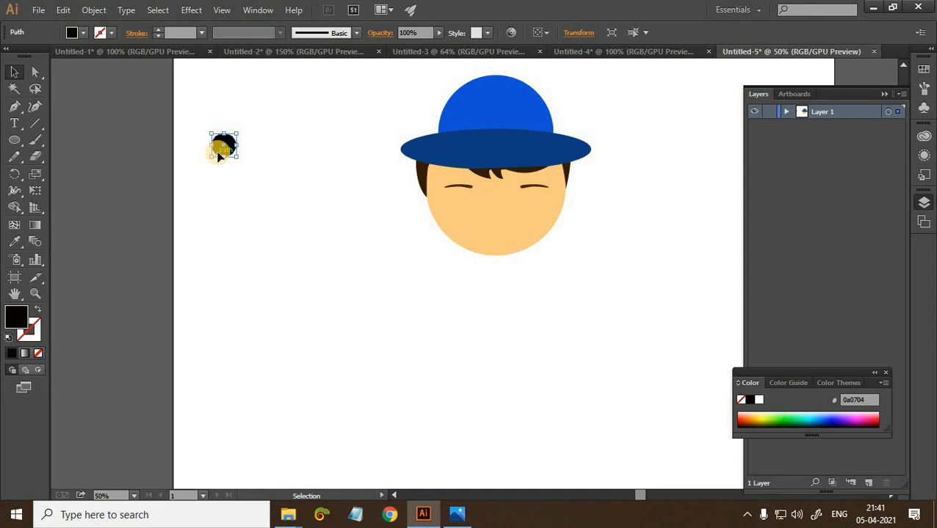
{"action": "key", "text": "a"}
{"action": "key", "text": "v"}
{"action": "key", "text": "a"}
{"action": "key", "text": "v"}
{"action": "right_click", "coordinate": [223, 152]}
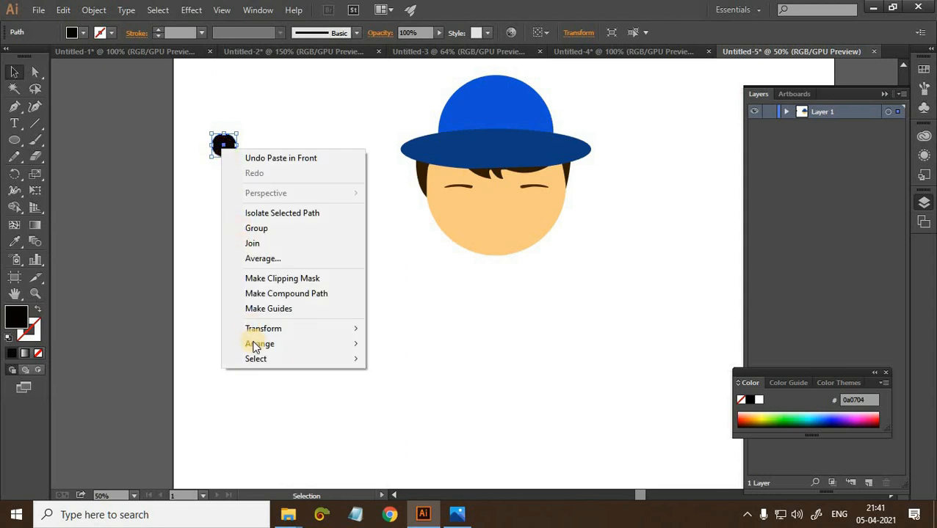
{"action": "left_click", "coordinate": [239, 161]}
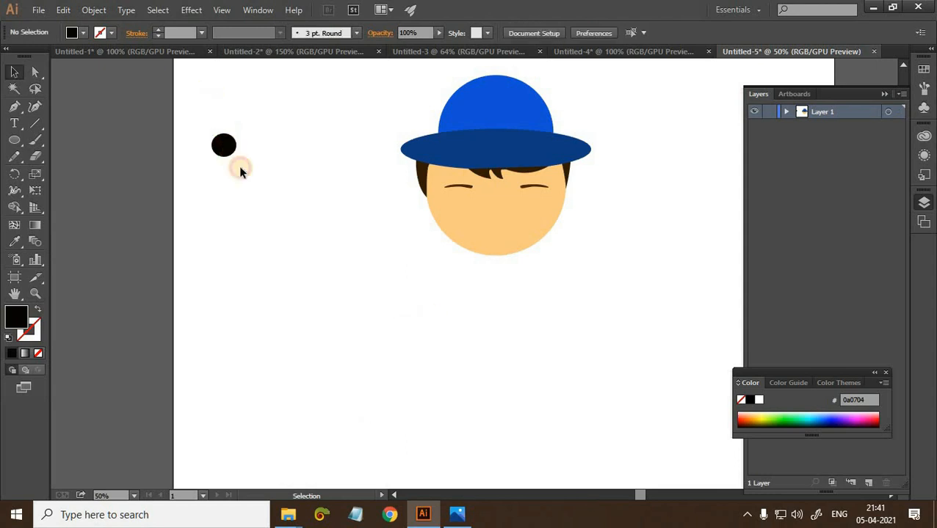
{"action": "left_click_drag", "start_coordinate": [238, 161], "coordinate": [221, 144]}
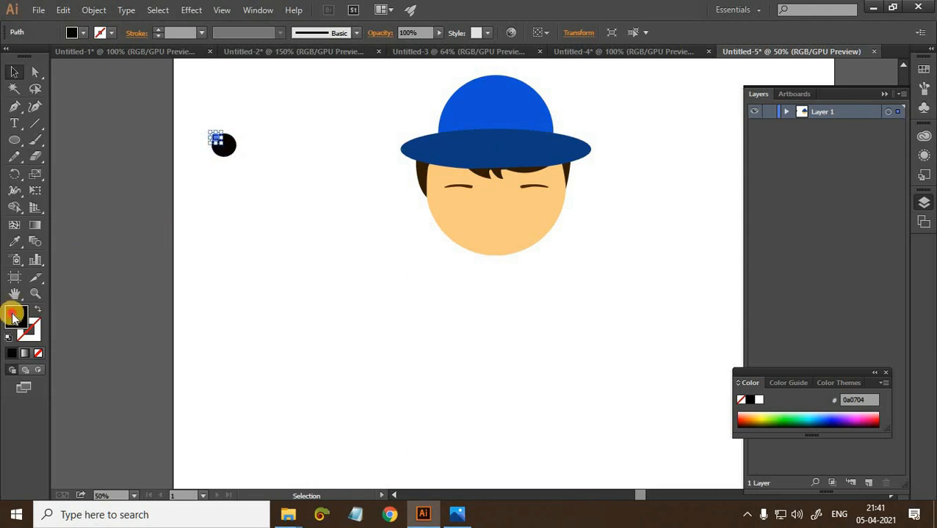
{"action": "left_click_drag", "start_coordinate": [512, 183], "coordinate": [397, 116]}
{"action": "left_click", "coordinate": [718, 136]}
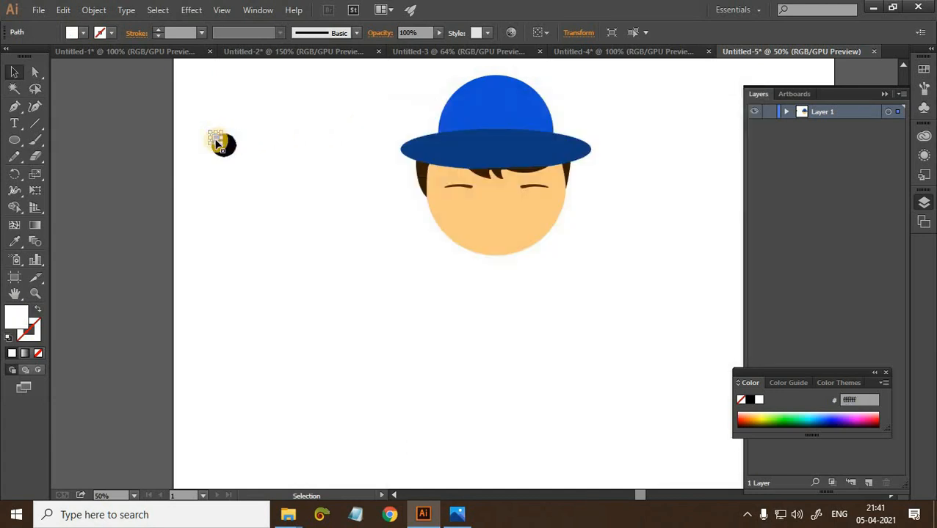
Place the white highlight on the black circle's upper right and move the whole eye under the left eyebrow
{"action": "left_click_drag", "start_coordinate": [217, 144], "coordinate": [276, 154]}
{"action": "left_click", "coordinate": [334, 211]}
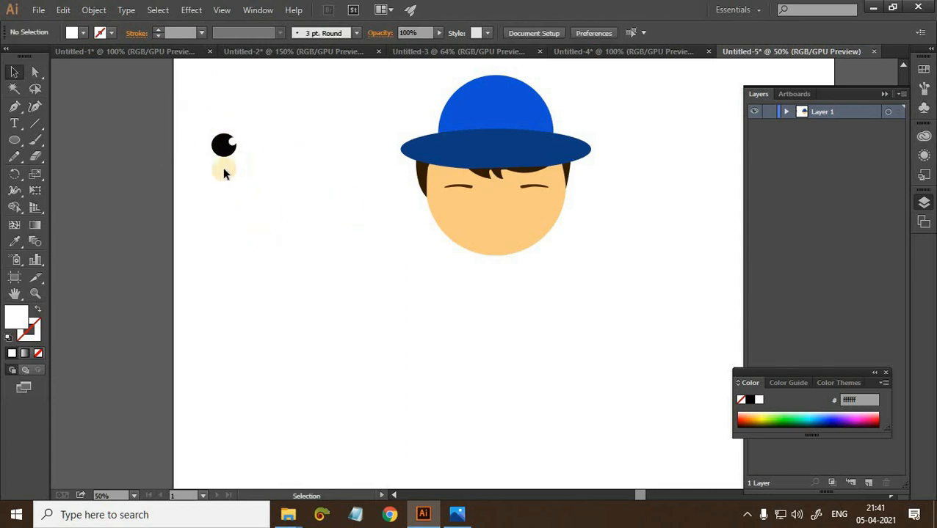
{"action": "left_click_drag", "start_coordinate": [231, 155], "coordinate": [268, 158]}
{"action": "left_click", "coordinate": [163, 98]}
{"action": "left_click_drag", "start_coordinate": [204, 110], "coordinate": [458, 196]}
{"action": "left_click", "coordinate": [523, 292]}
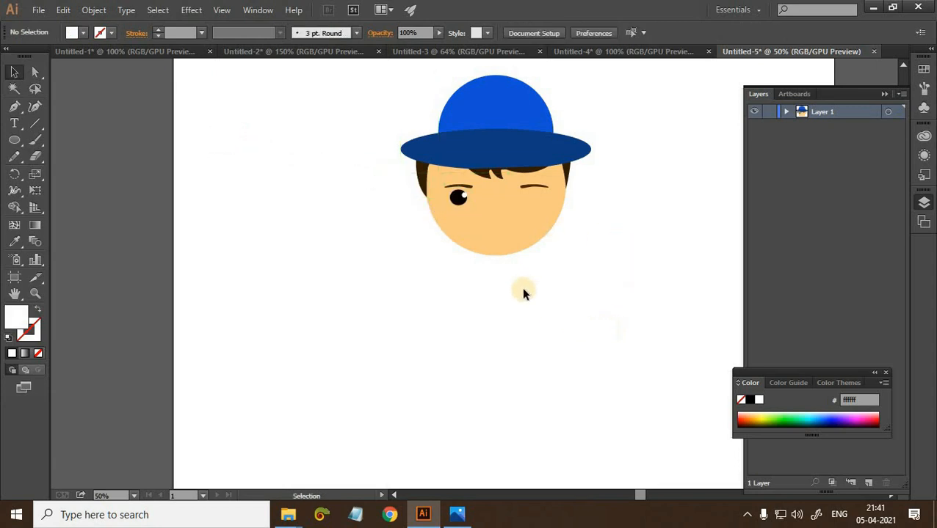
{"action": "left_click_drag", "start_coordinate": [459, 198], "coordinate": [474, 202]}
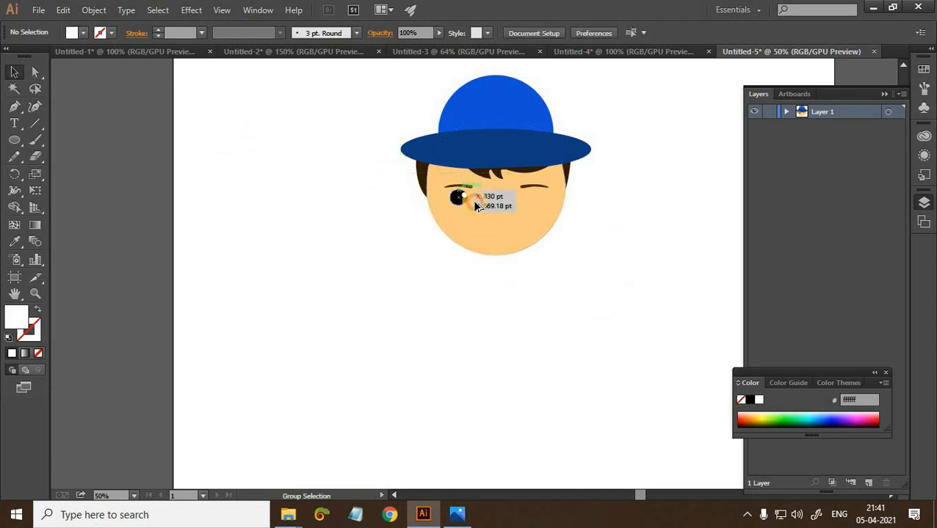
{"action": "left_click_drag", "start_coordinate": [534, 211], "coordinate": [536, 211]}
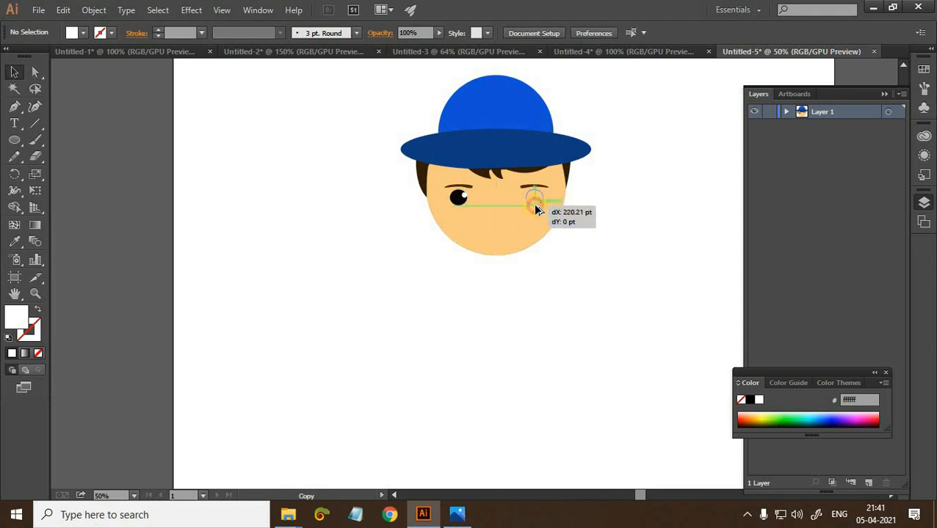
{"action": "mouse_move", "coordinate": [630, 230]}
{"action": "left_mouse_down"}
{"action": "mouse_move", "coordinate": [648, 234]}
{"action": "mouse_move", "coordinate": [640, 239]}
{"action": "left_mouse_up"}
{"action": "left_click", "coordinate": [639, 239]}
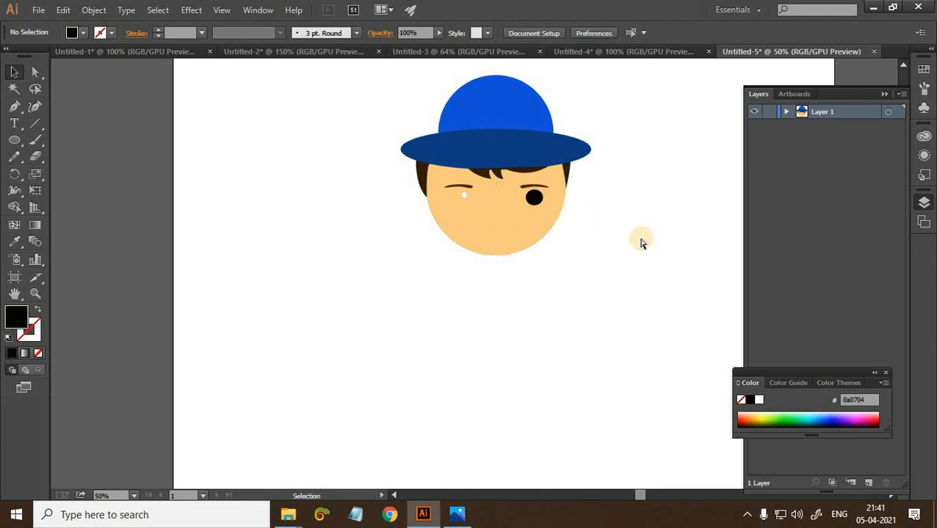
{"action": "key", "text": "ctrl+z"}
Duplicate the black pupil and its white highlight about 220 pt to the right, under the right eyebrow
{"action": "left_click_drag", "start_coordinate": [458, 199], "coordinate": [535, 201]}
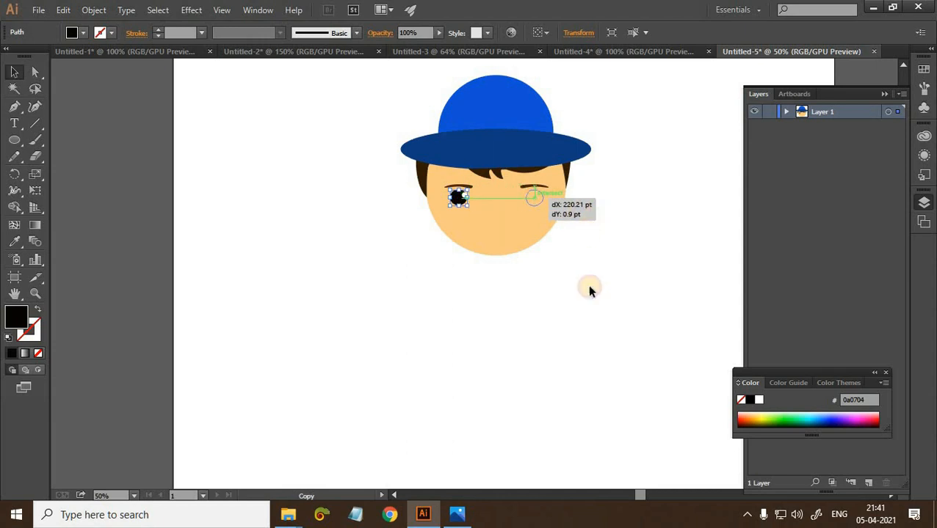
{"action": "left_click", "coordinate": [587, 286]}
{"action": "left_click_drag", "start_coordinate": [463, 195], "coordinate": [535, 195]}
{"action": "left_click", "coordinate": [593, 248]}
{"action": "left_click", "coordinate": [585, 289]}
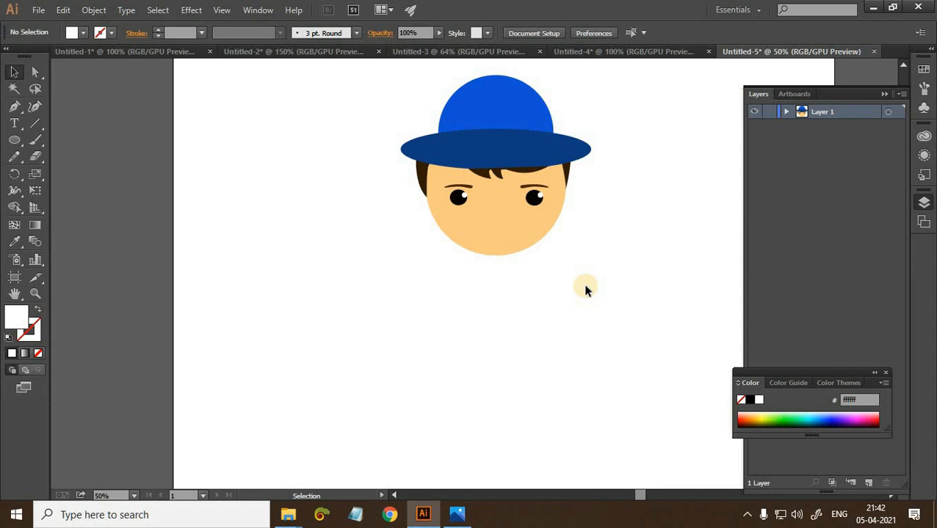
{"action": "left_click", "coordinate": [38, 122]}
{"action": "left_click", "coordinate": [14, 140]}
{"action": "key", "text": "m"}
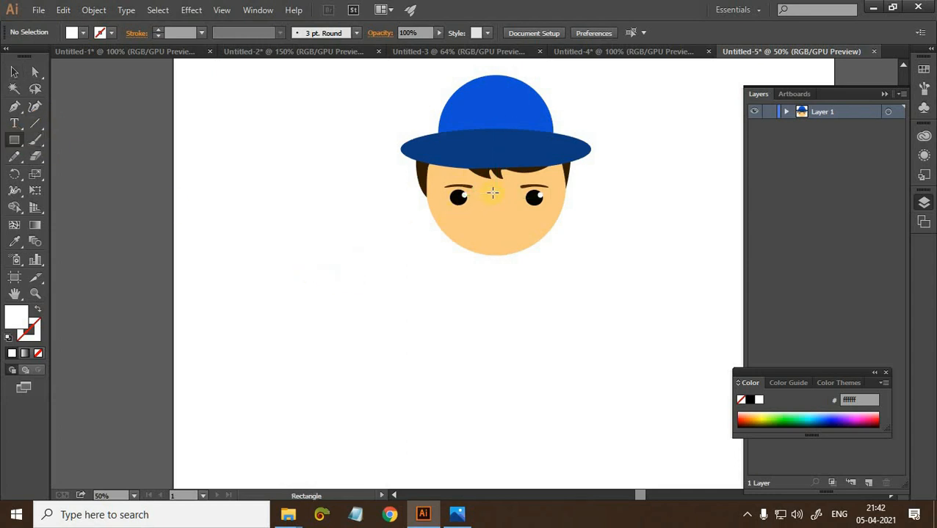
{"action": "key", "text": "l"}
{"action": "left_click_drag", "start_coordinate": [492, 192], "coordinate": [493, 218]}
{"action": "key", "text": "ctrl+z"}
Draw a narrow upright ellipse about 20 by 65 pt between the eyes as a nose and fill it with orange f79d52
{"action": "key", "text": "l"}
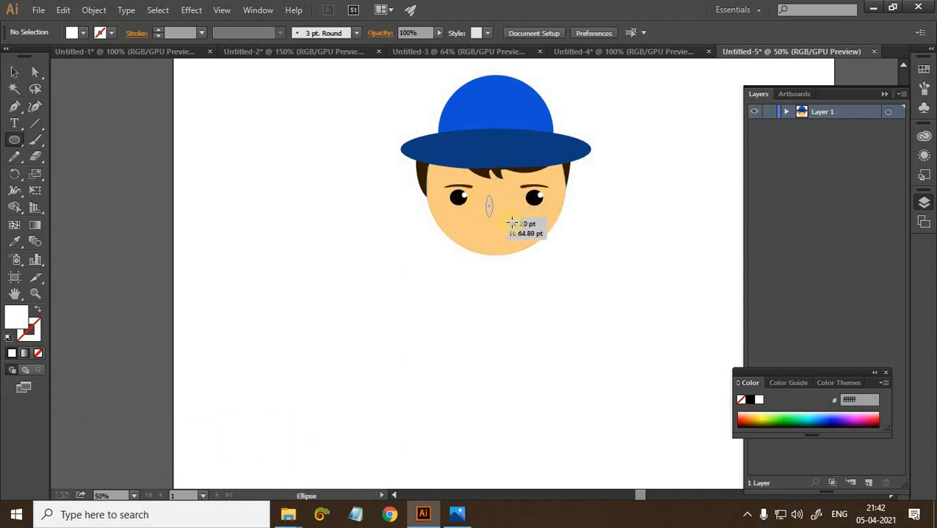
{"action": "double_click", "coordinate": [16, 317]}
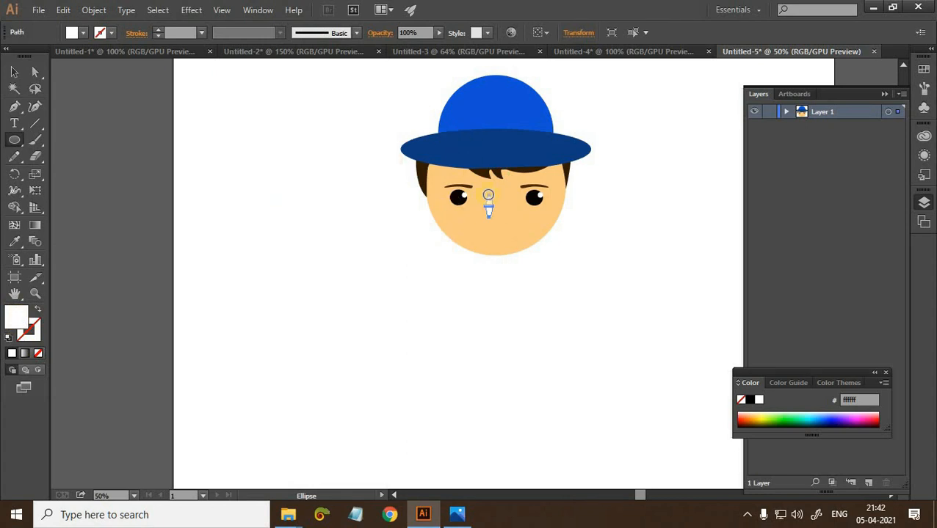
{"action": "left_click_drag", "start_coordinate": [538, 157], "coordinate": [560, 153]}
{"action": "left_click", "coordinate": [693, 144]}
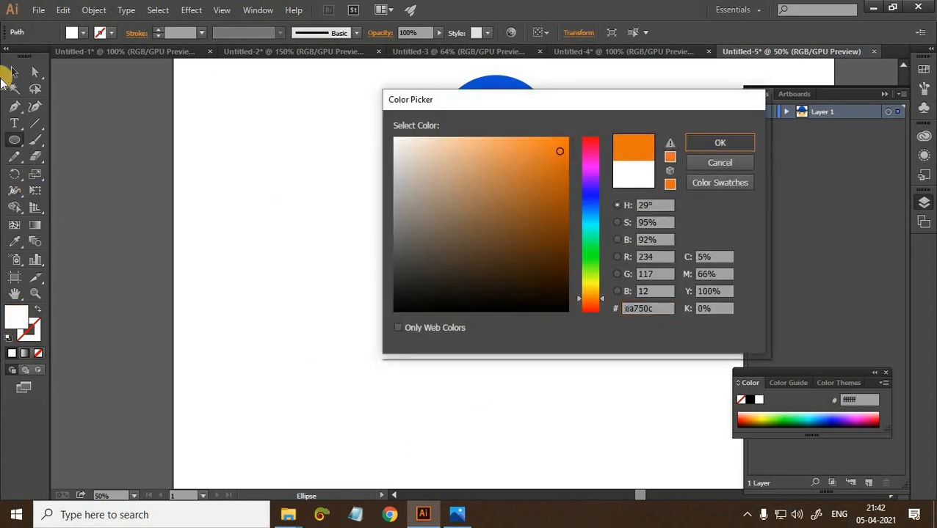
{"action": "double_click", "coordinate": [16, 318]}
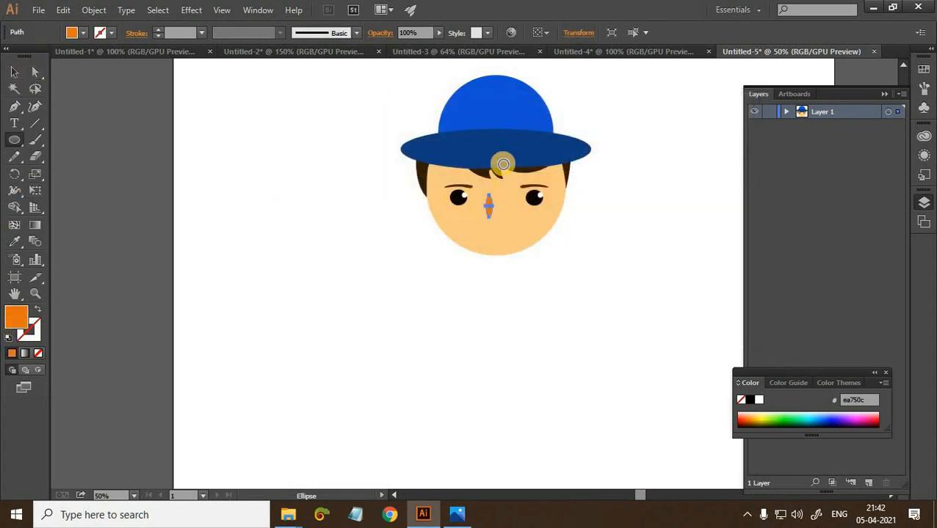
{"action": "left_click", "coordinate": [510, 142]}
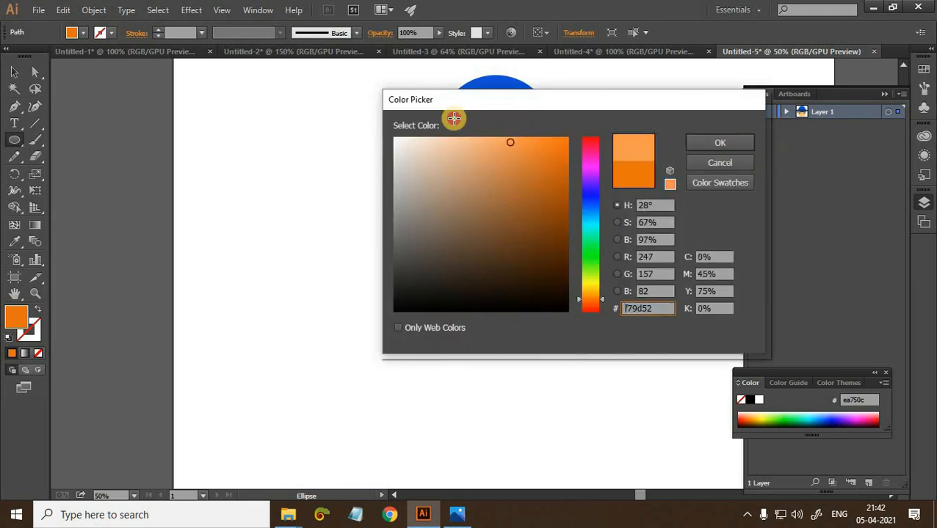
{"action": "key", "text": "Return"}
{"action": "left_click", "coordinate": [331, 135]}
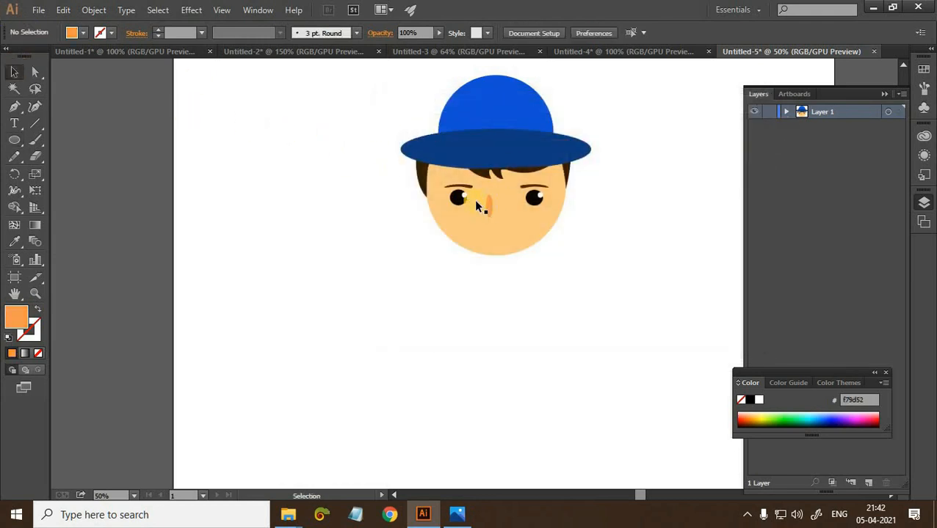
Move the orange nose onto the face's vertical centre line and shorten it slightly from its lower end
{"action": "mouse_move", "coordinate": [489, 204]}
{"action": "left_mouse_down"}
{"action": "mouse_move", "coordinate": [496, 245]}
{"action": "mouse_move", "coordinate": [495, 205]}
{"action": "left_mouse_up"}
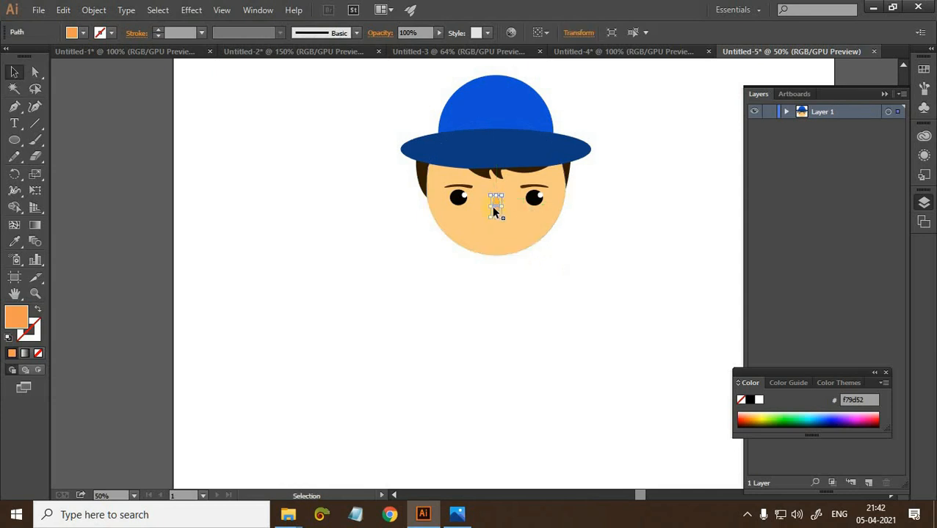
{"action": "left_click", "coordinate": [32, 76]}
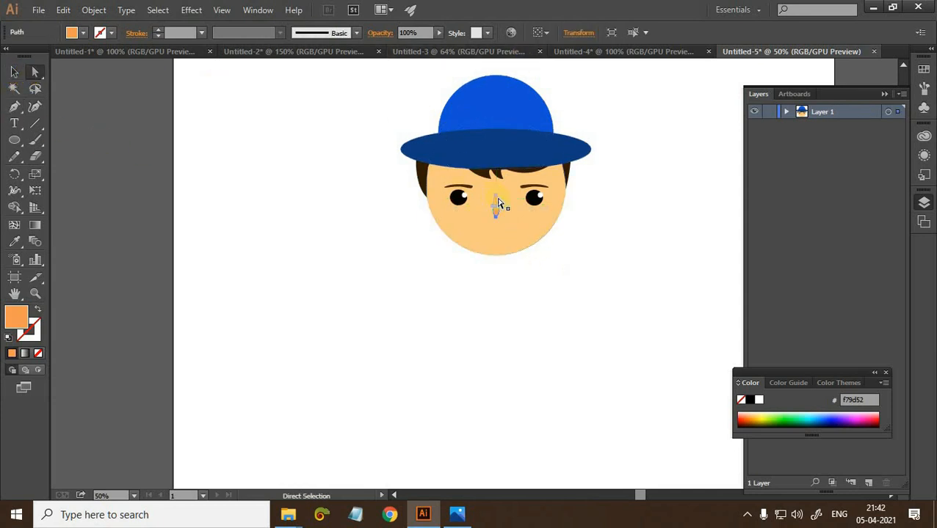
{"action": "key", "text": "v"}
{"action": "left_click_drag", "start_coordinate": [499, 218], "coordinate": [521, 217]}
{"action": "left_click", "coordinate": [653, 283]}
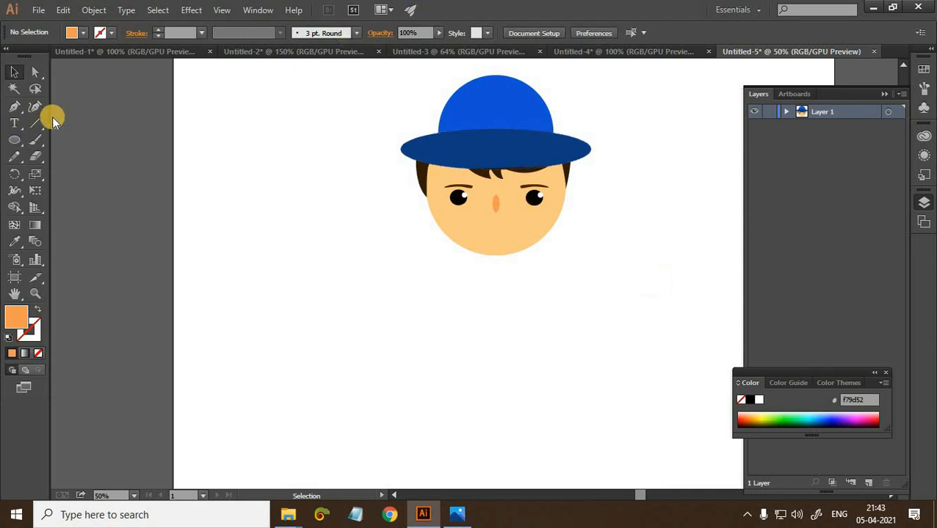
Draw a curved smile below the nose with the Pen tool, giving it an orange f79d52 stroke and no fill
{"action": "left_click", "coordinate": [17, 107]}
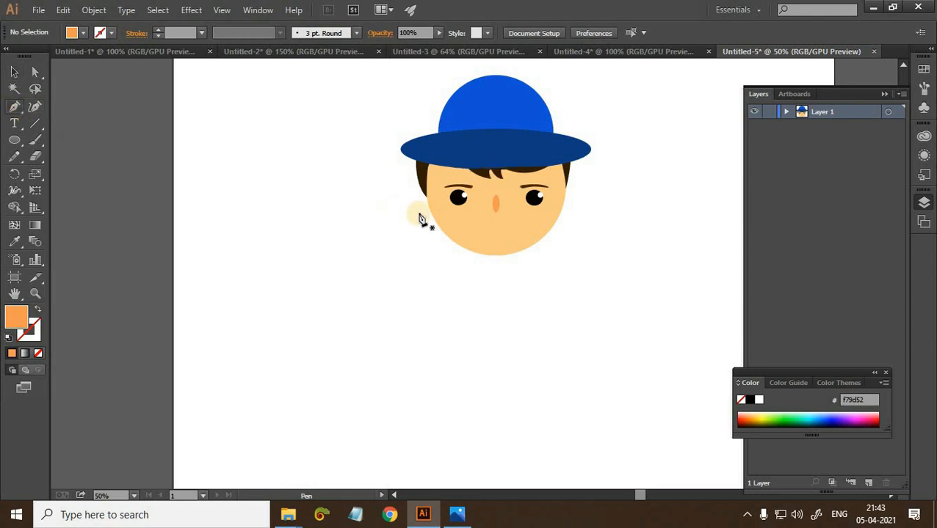
{"action": "left_click", "coordinate": [471, 234]}
{"action": "left_click_drag", "start_coordinate": [522, 234], "coordinate": [549, 215]}
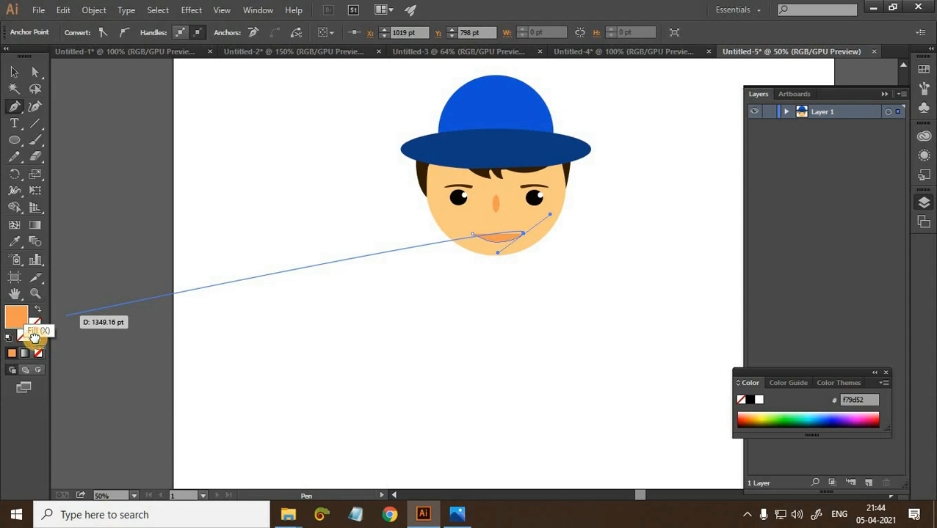
{"action": "left_click_drag", "start_coordinate": [35, 338], "coordinate": [31, 323]}
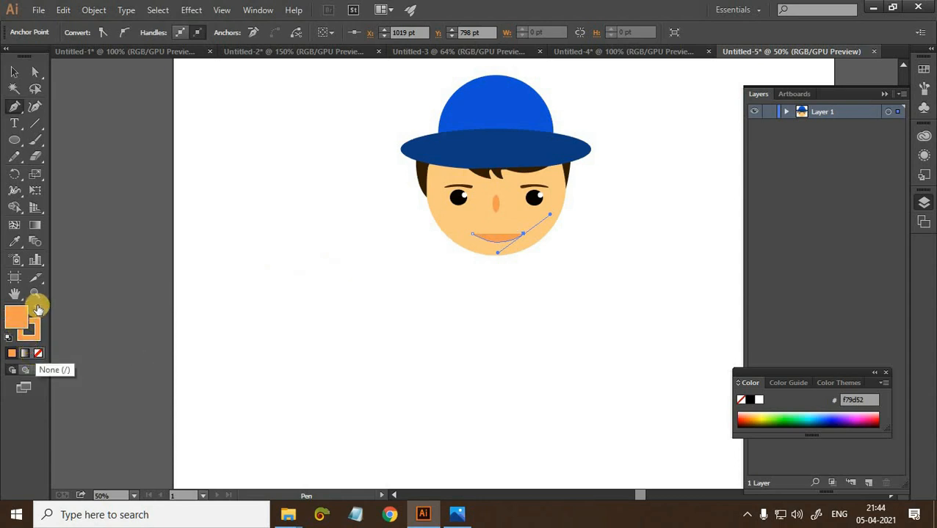
{"action": "key", "text": "slash"}
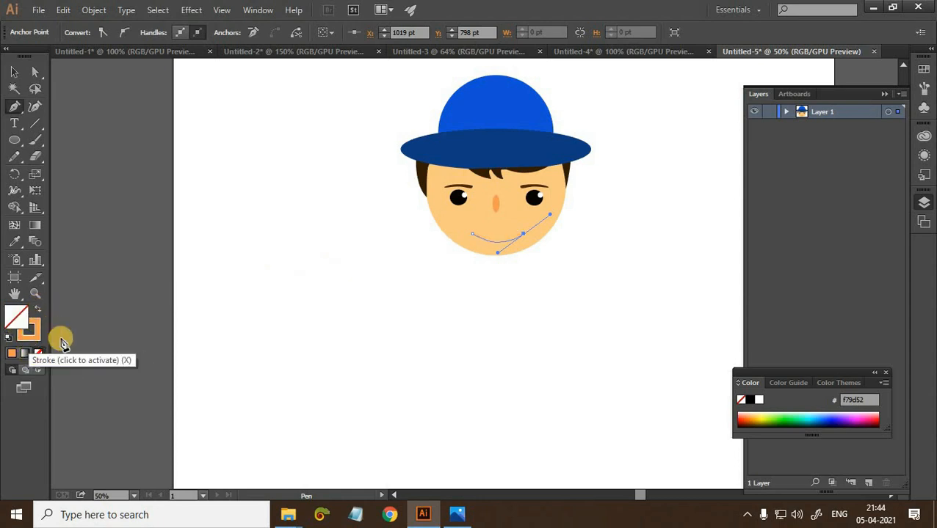
{"action": "left_click", "coordinate": [17, 71]}
{"action": "left_click", "coordinate": [345, 217]}
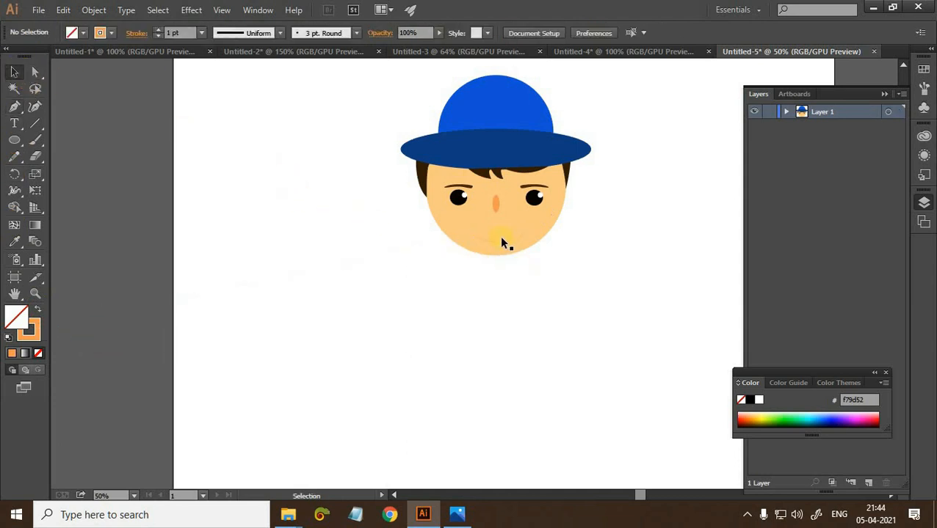
Set the smile's stroke weight to 5 pt and deselect it
{"action": "left_click", "coordinate": [500, 239]}
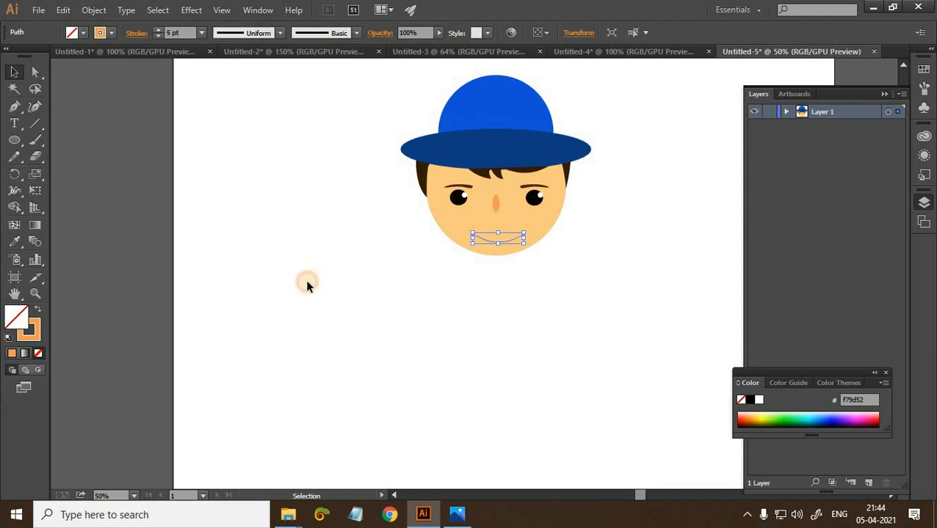
{"action": "left_click", "coordinate": [475, 264]}
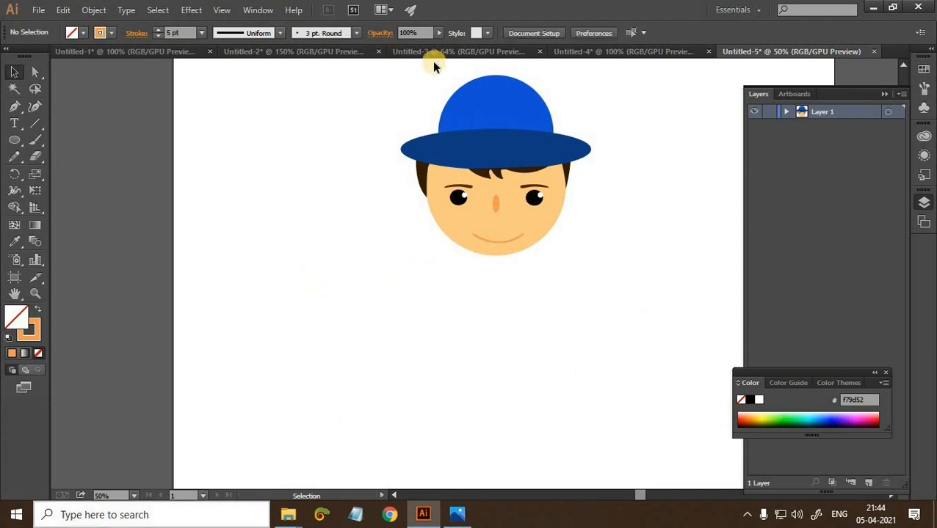
{"action": "scroll", "coordinate": [382, 75], "scroll_direction": "up", "scroll_amount": 1}
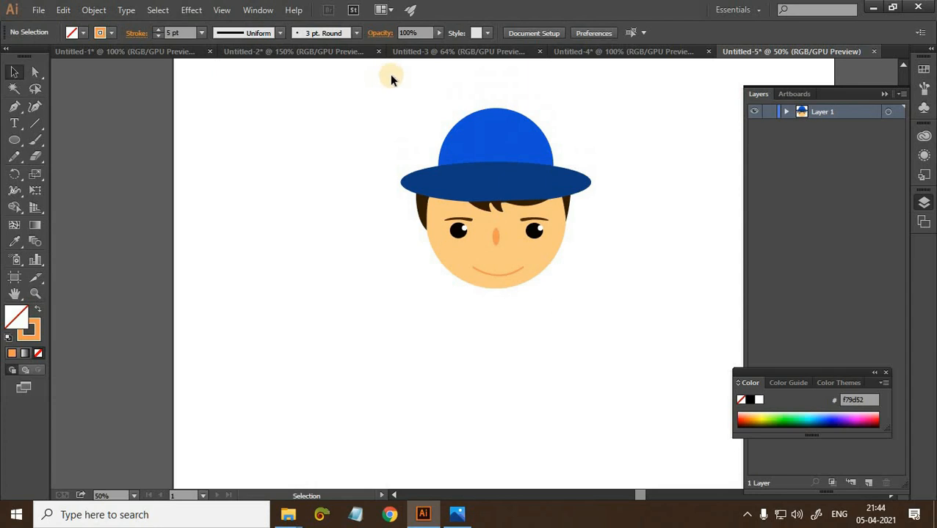
Widen the blue hat crown symmetrically about its centre until it is about as wide as the face, and deselect it
{"action": "left_click", "coordinate": [514, 122]}
{"action": "left_click_drag", "start_coordinate": [395, 76], "coordinate": [571, 122]}
{"action": "left_click", "coordinate": [445, 152]}
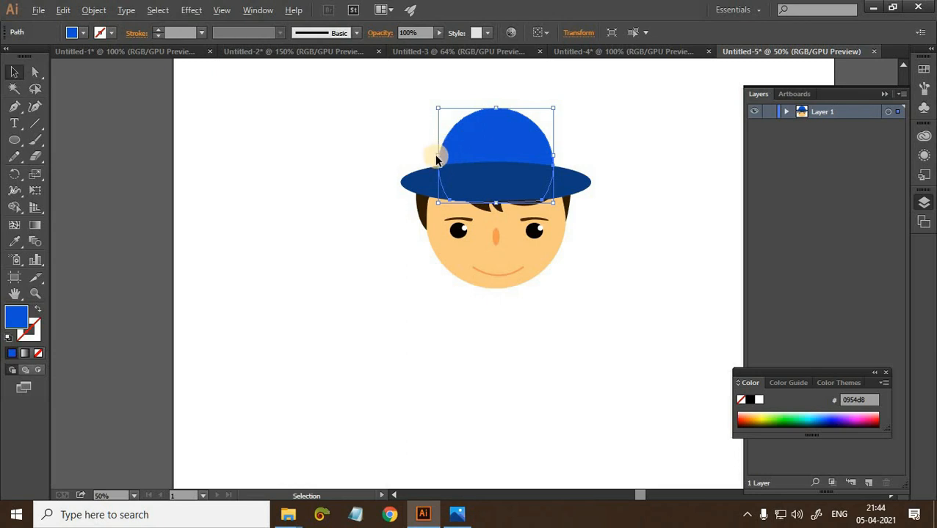
{"action": "left_click_drag", "start_coordinate": [434, 157], "coordinate": [427, 157]}
{"action": "left_click", "coordinate": [636, 199]}
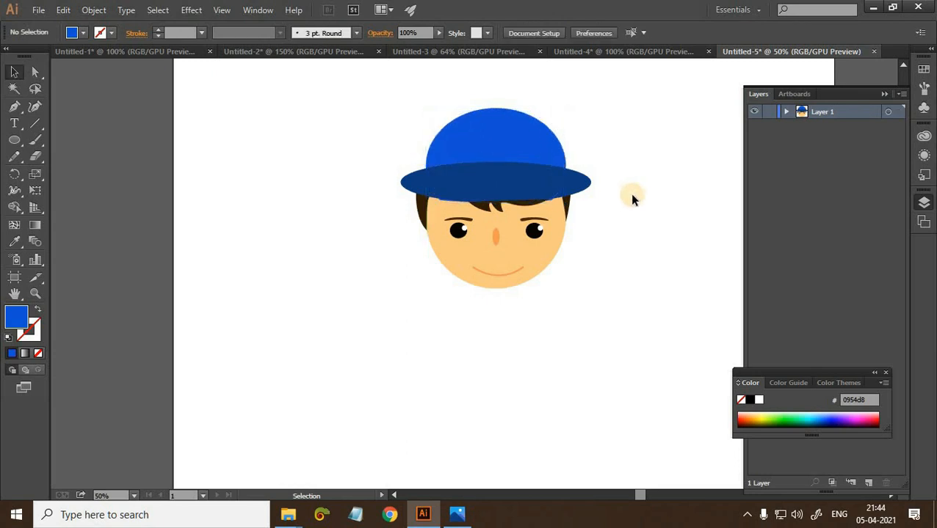
{"action": "scroll", "coordinate": [624, 197], "scroll_direction": "up", "scroll_amount": 2}
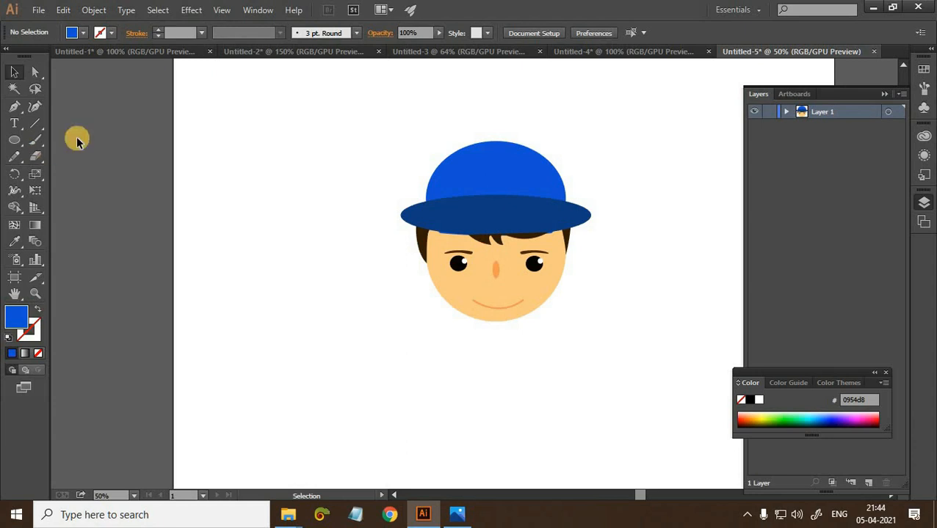
{"action": "key", "text": "l"}
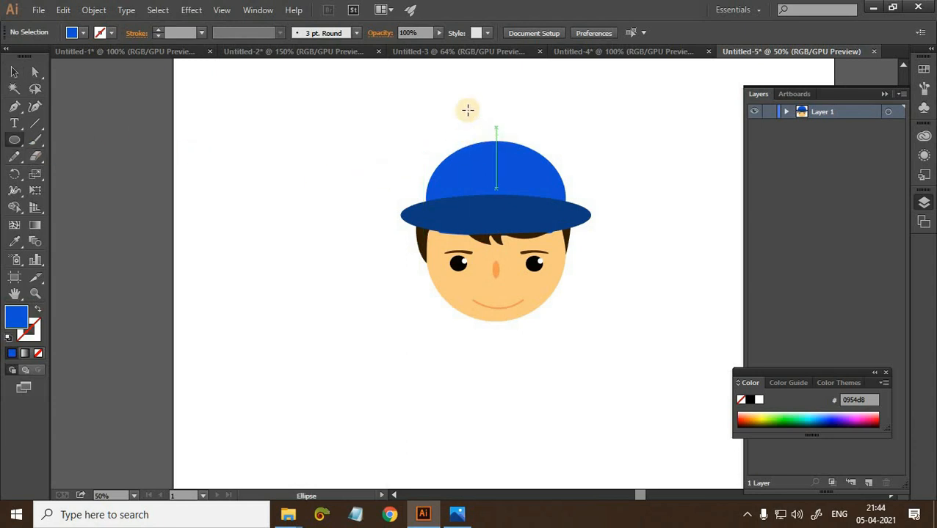
{"action": "left_click_drag", "start_coordinate": [495, 117], "coordinate": [533, 195]}
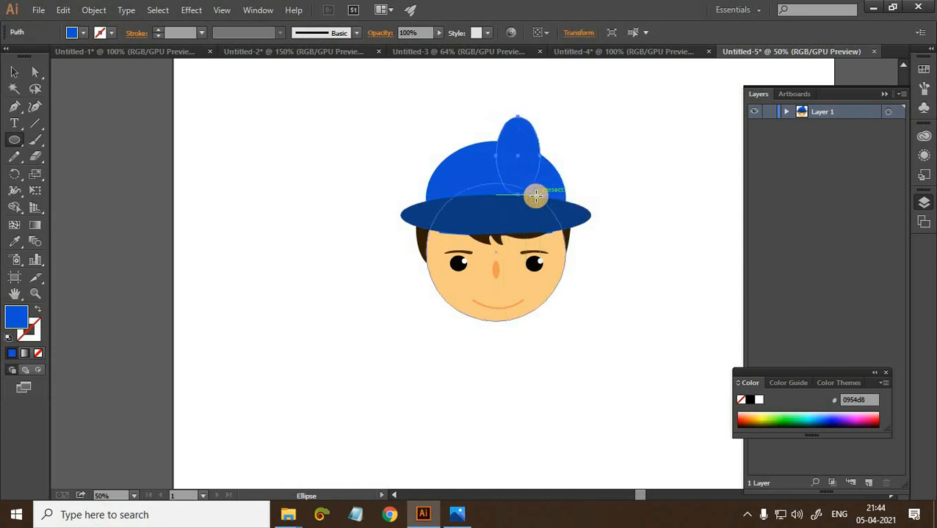
{"action": "key", "text": "ctrl+z"}
Draw a rectangle from the crown's centre line past its right side, ending just above the brim, and fill it with dark blue 112d56
{"action": "key", "text": "m"}
{"action": "left_click_drag", "start_coordinate": [492, 116], "coordinate": [595, 196]}
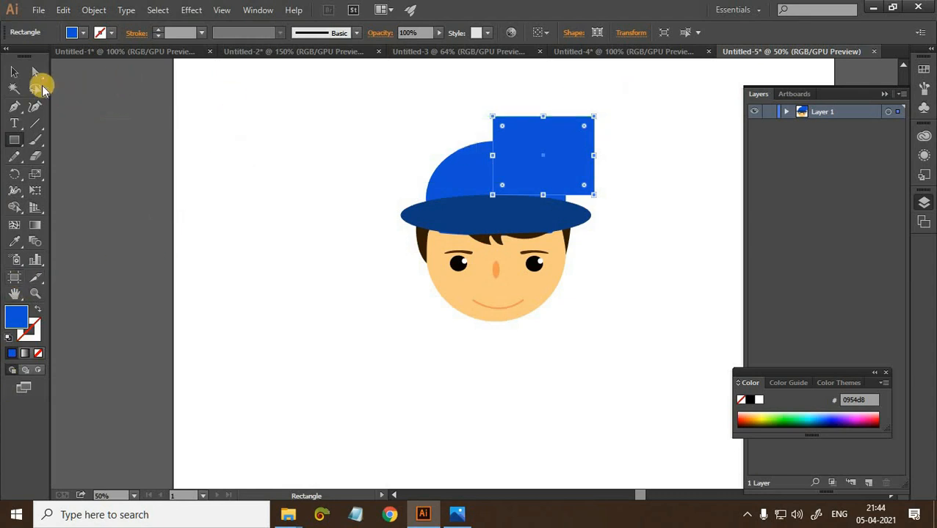
{"action": "left_click", "coordinate": [20, 309]}
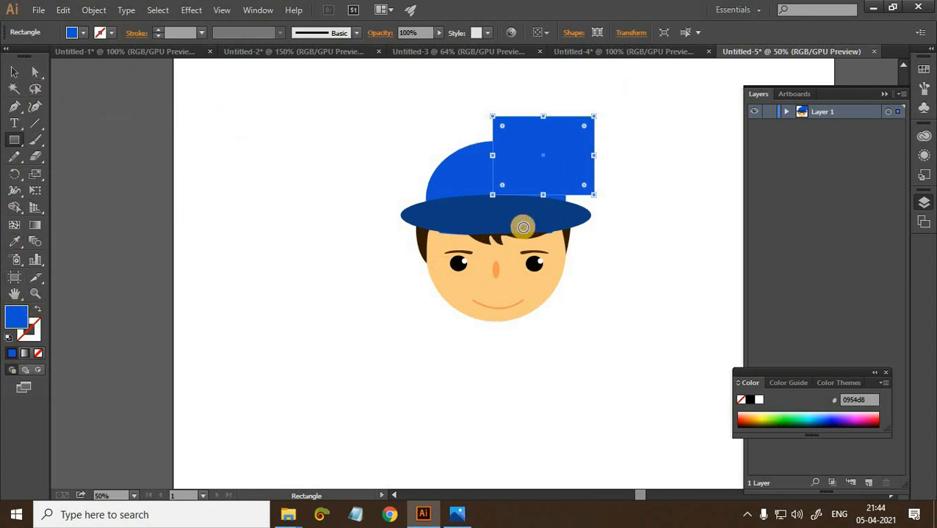
{"action": "left_click", "coordinate": [535, 254]}
{"action": "key", "text": "Return"}
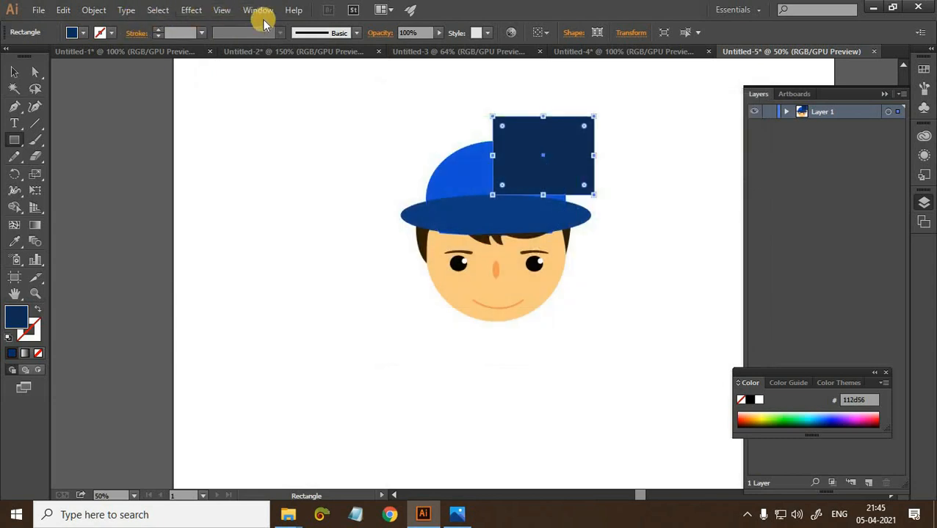
Set the dark blue rectangle's opacity to 75% and deselect it
{"action": "left_click", "coordinate": [255, 17]}
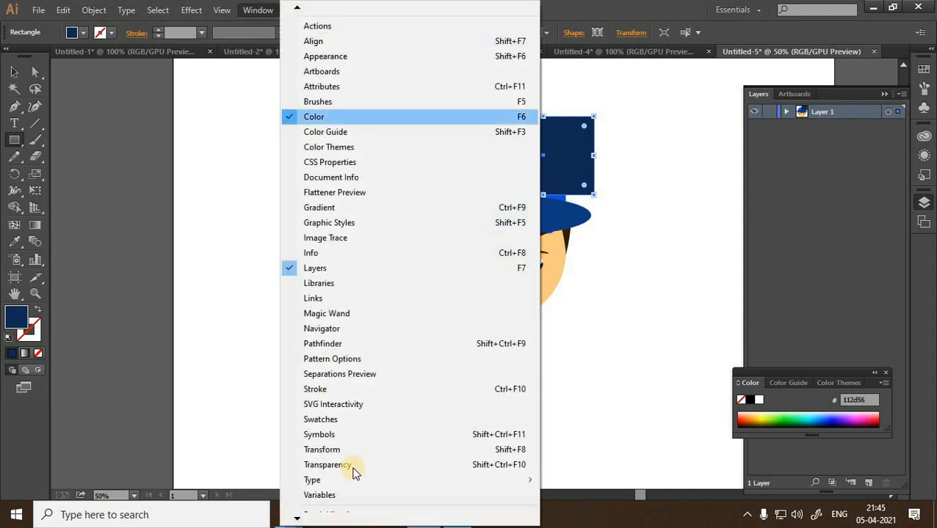
{"action": "left_click", "coordinate": [328, 464]}
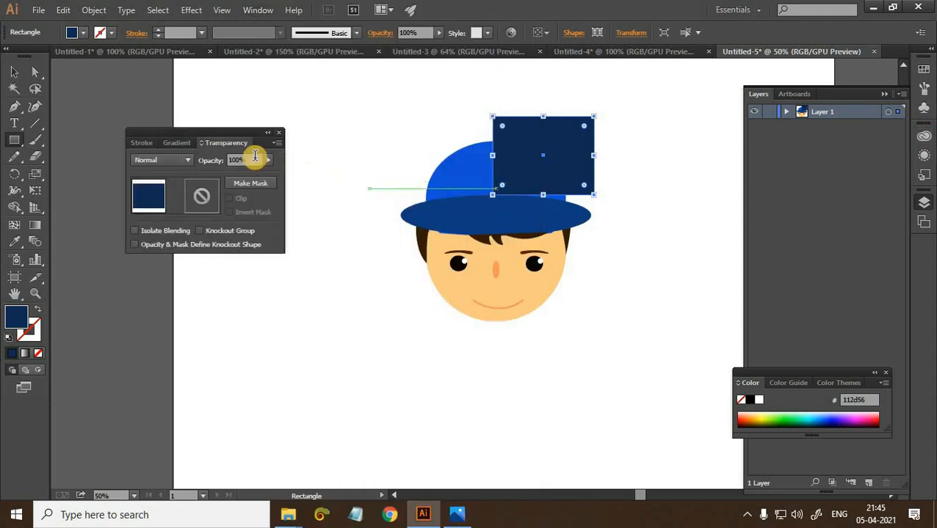
{"action": "left_click", "coordinate": [145, 160]}
{"action": "key", "text": "Tab"}
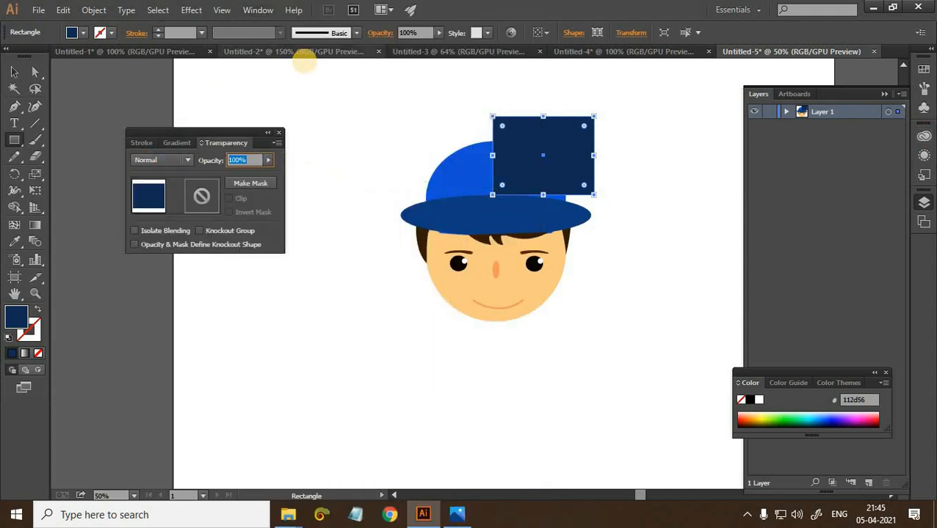
{"action": "type", "text": "75"}
{"action": "key", "text": "Return"}
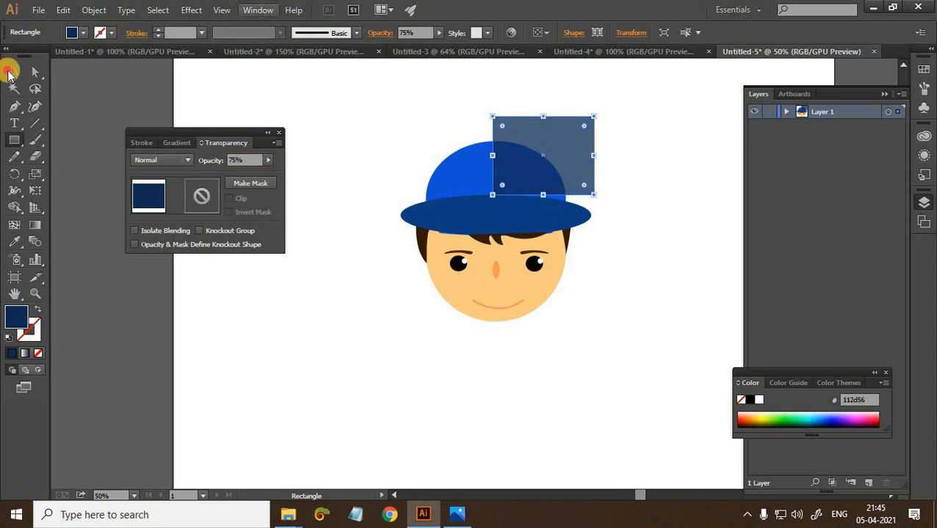
{"action": "left_click", "coordinate": [14, 72]}
{"action": "left_click", "coordinate": [642, 180]}
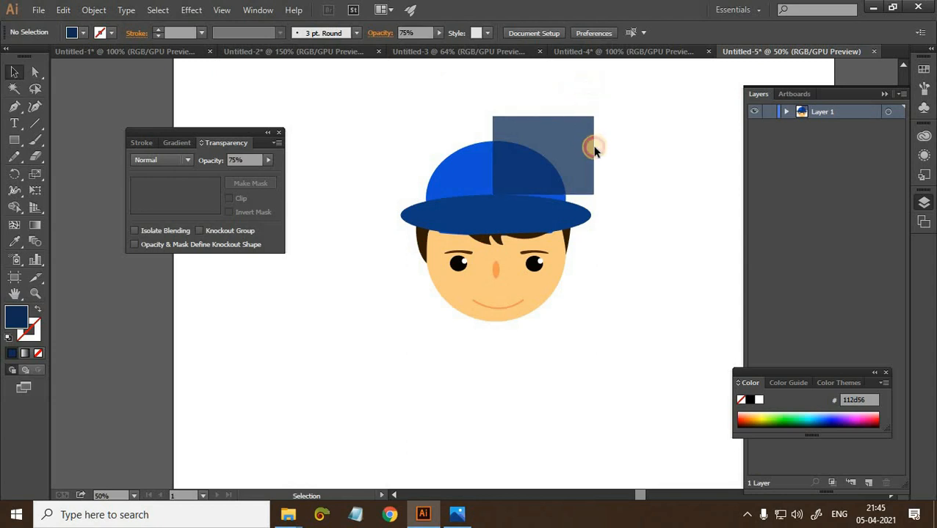
Move the rectangle's two right-hand corner points slightly down so its lower edge slants along the hat brim
{"action": "left_click_drag", "start_coordinate": [598, 207], "coordinate": [598, 185]}
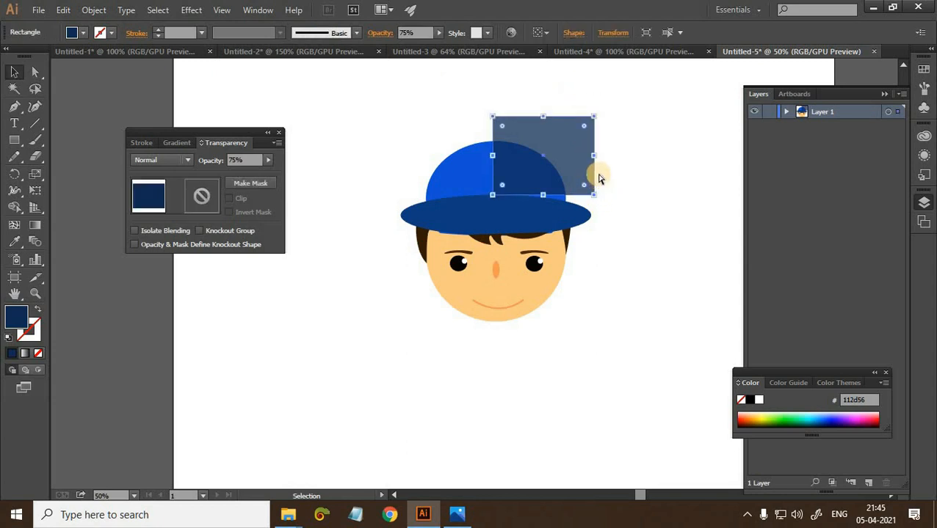
{"action": "key", "text": "a"}
{"action": "left_click_drag", "start_coordinate": [584, 98], "coordinate": [589, 121]}
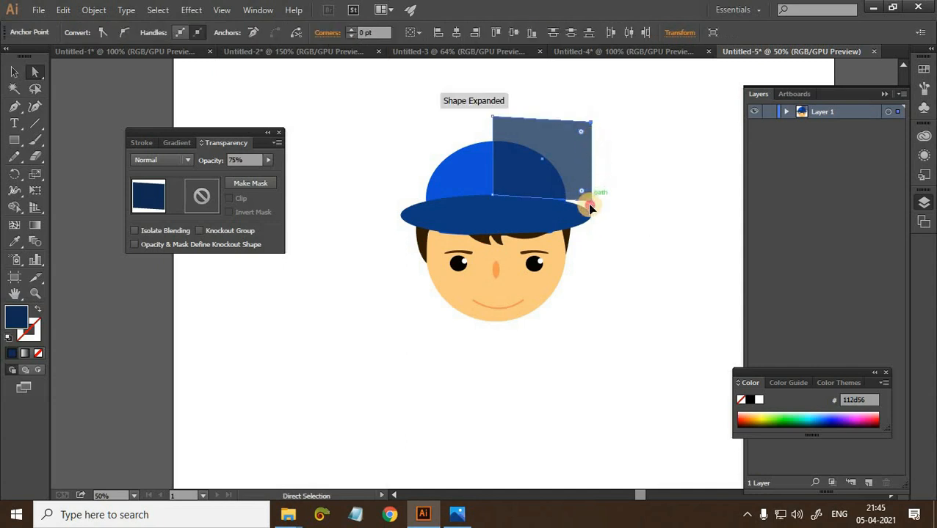
{"action": "left_click_drag", "start_coordinate": [590, 200], "coordinate": [591, 205]}
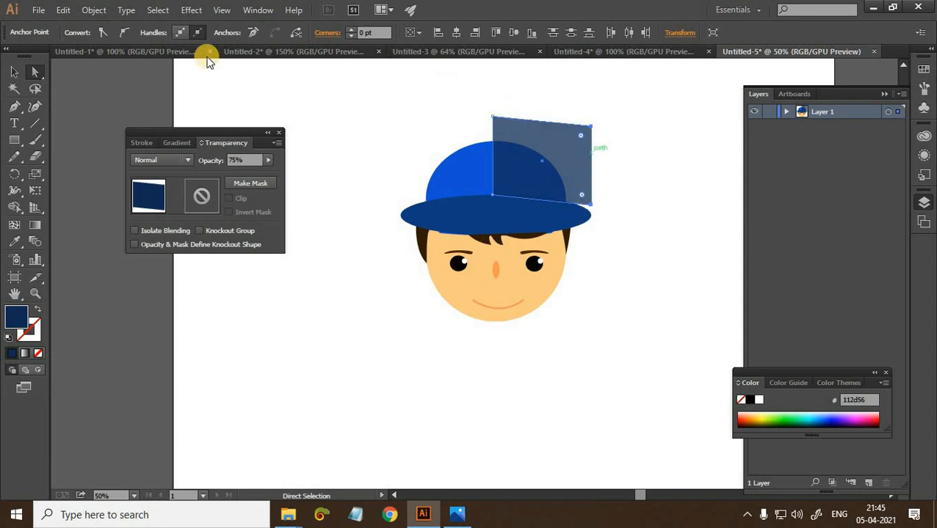
{"action": "left_click", "coordinate": [14, 72]}
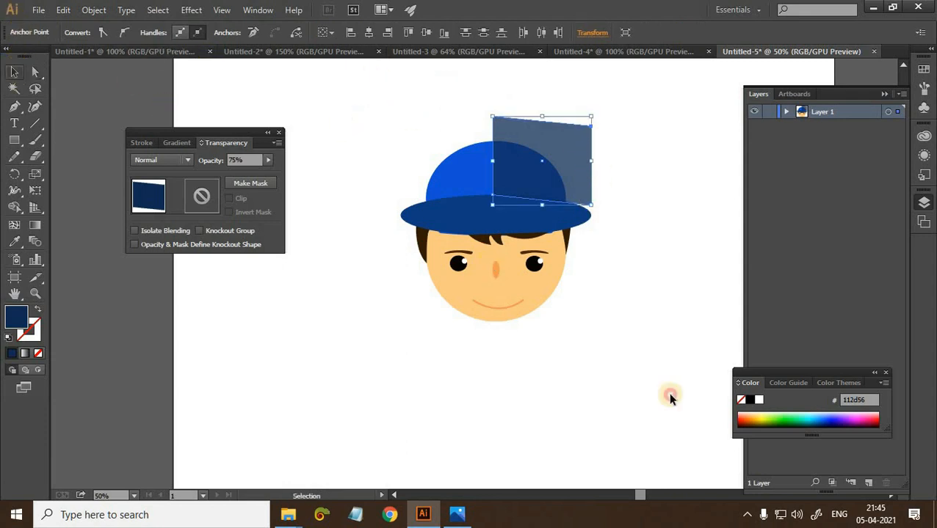
Select the whole artwork, remove the part of the dark rectangle outside the hat crown with Shape Builder, and deselect everything
{"action": "left_click_drag", "start_coordinate": [727, 420], "coordinate": [371, 79]}
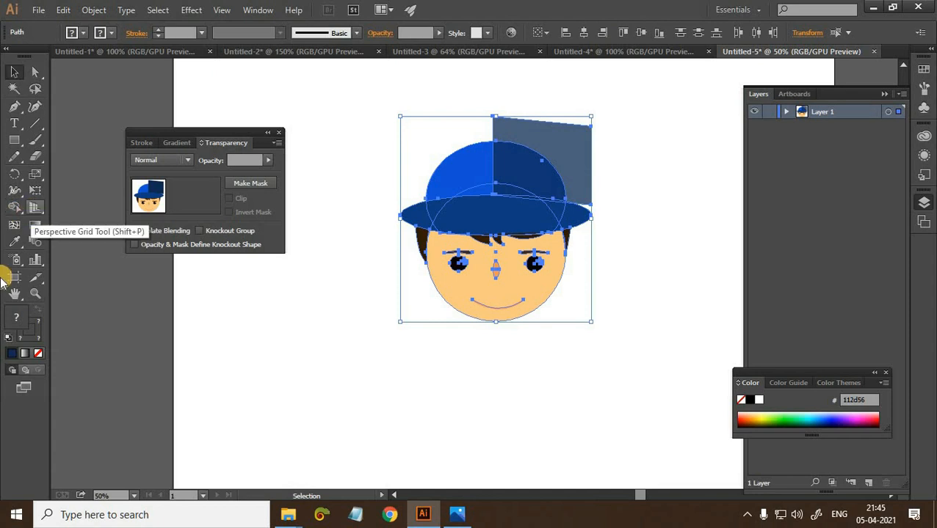
{"action": "key", "text": "shift+m"}
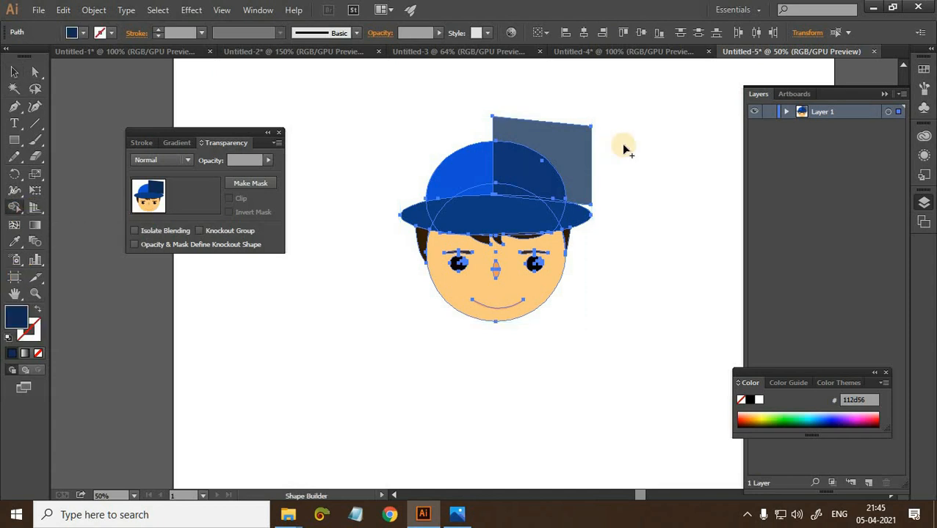
{"action": "left_click", "coordinate": [576, 161], "text": "alt"}
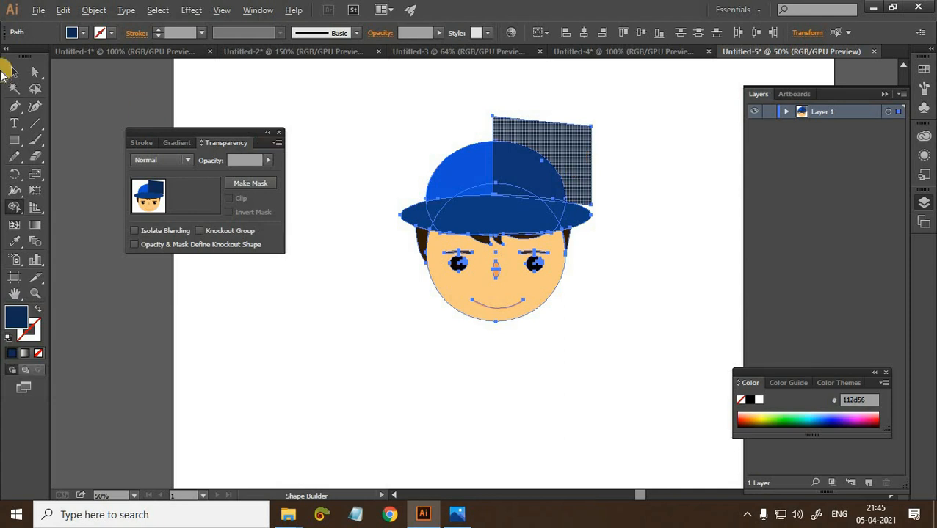
{"action": "left_click", "coordinate": [14, 71]}
{"action": "left_click", "coordinate": [360, 138]}
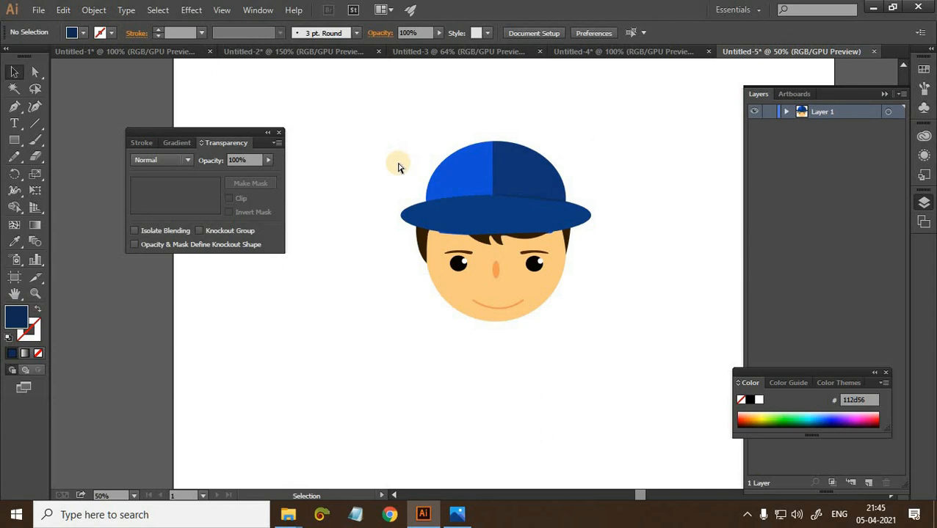
Close the floating Transparency panel
{"action": "key", "text": "ctrl+minus"}
{"action": "key", "text": "ctrl+minus"}
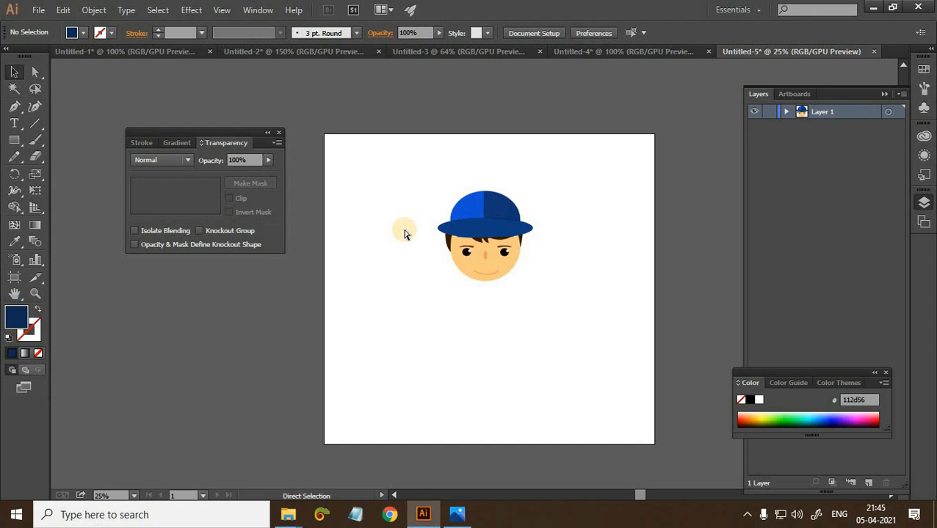
{"action": "key", "text": "ctrl+plus"}
{"action": "key", "text": "ctrl+plus"}
{"action": "key", "text": "ctrl+plus"}
{"action": "left_click_drag", "start_coordinate": [380, 256], "coordinate": [375, 327]}
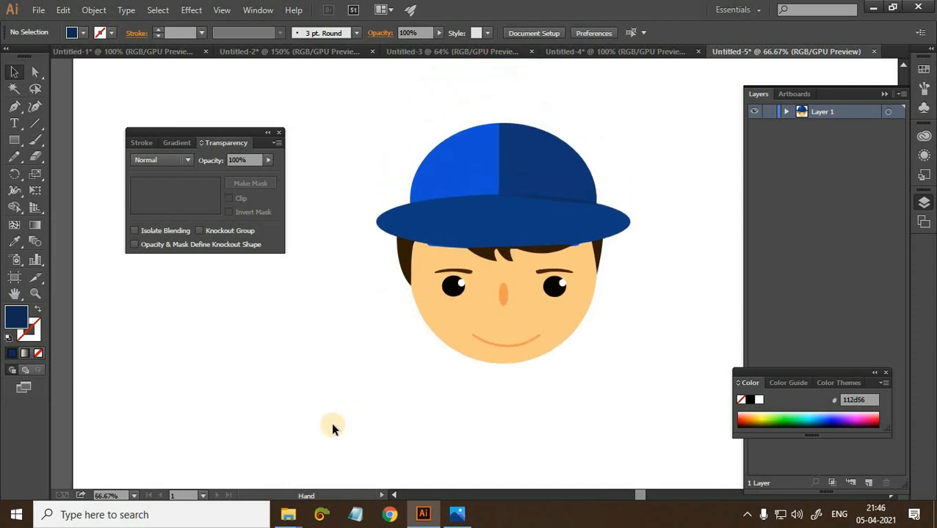
{"action": "left_click_drag", "start_coordinate": [332, 426], "coordinate": [331, 439]}
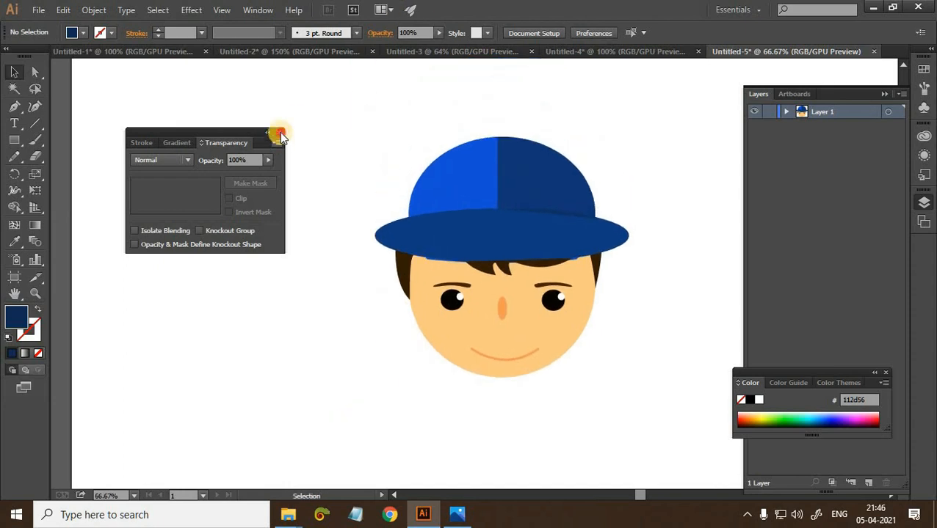
{"action": "left_click", "coordinate": [280, 132]}
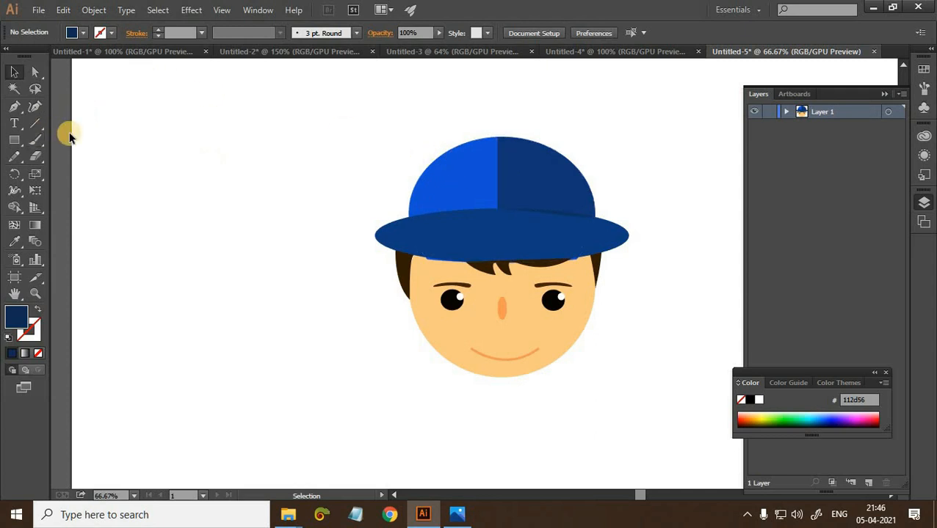
Draw a narrow upright ellipse in the empty area left of the hat and fill it with white ffffff
{"action": "key", "text": "l"}
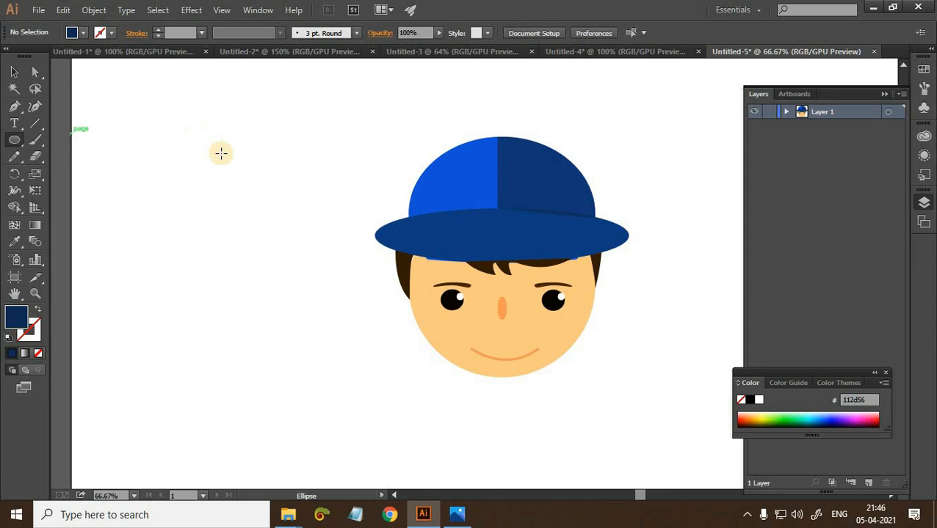
{"action": "left_click_drag", "start_coordinate": [201, 114], "coordinate": [214, 155]}
{"action": "left_click", "coordinate": [18, 316]}
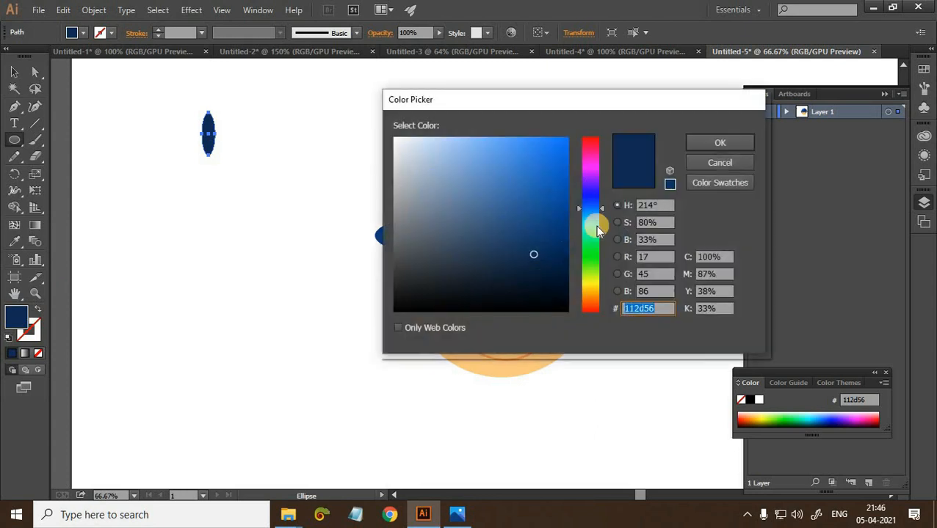
{"action": "left_click_drag", "start_coordinate": [486, 177], "coordinate": [389, 130]}
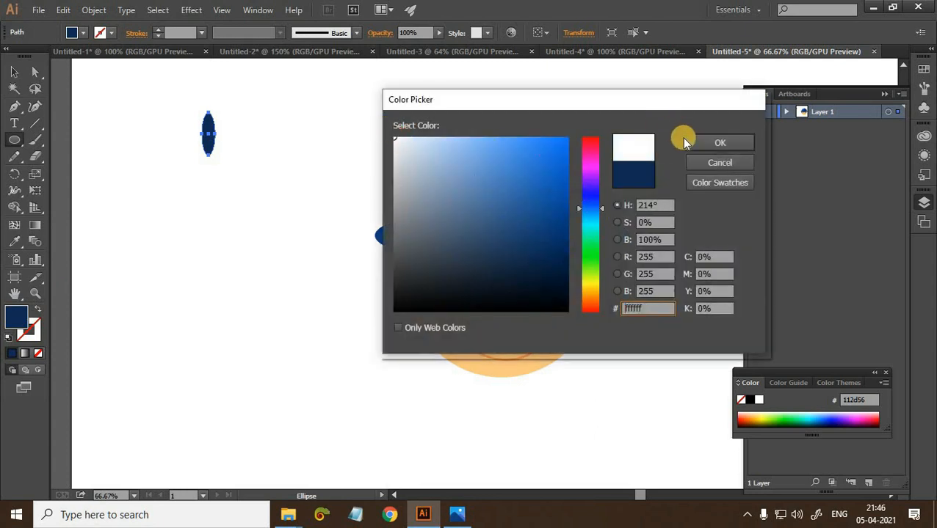
{"action": "left_click", "coordinate": [714, 145]}
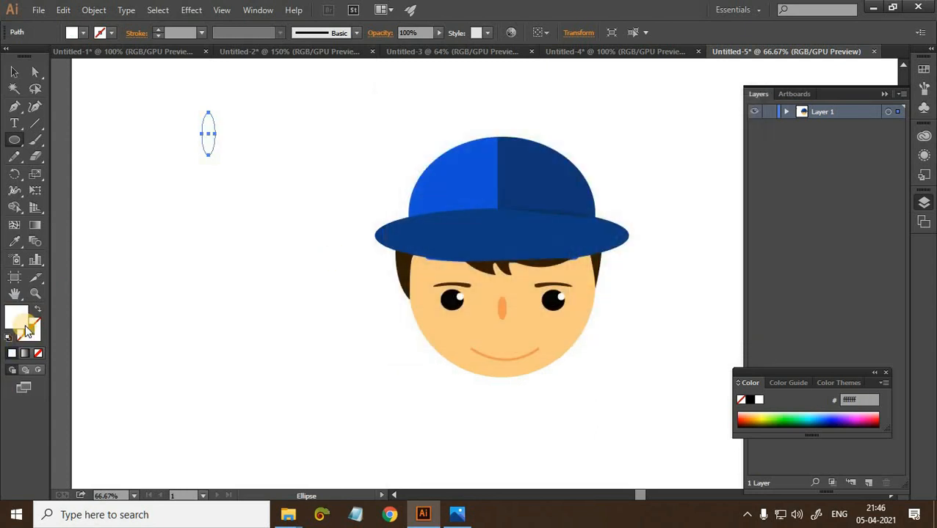
{"action": "double_click", "coordinate": [10, 320]}
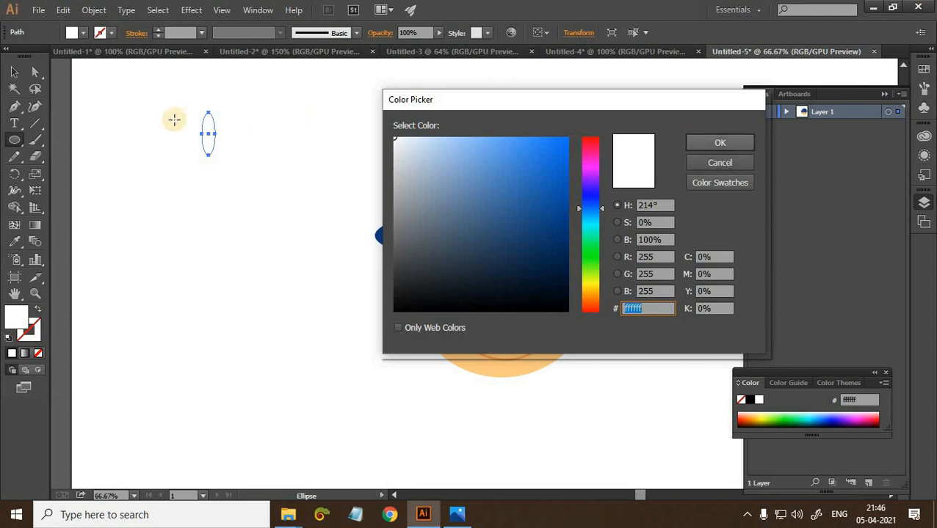
{"action": "key", "text": "Return"}
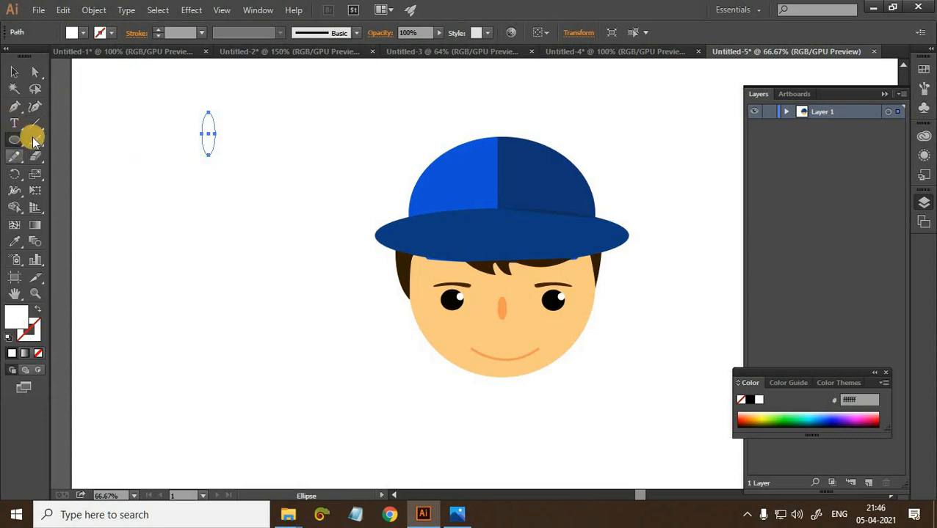
Rotate the white ellipse clockwise around its lowest anchor point and repeat the same rotation several times
{"action": "left_click", "coordinate": [14, 174]}
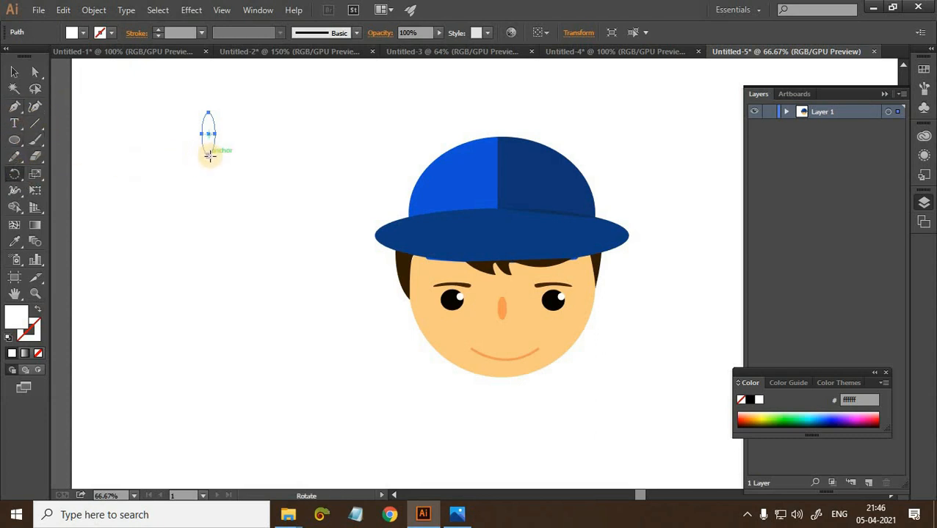
{"action": "left_click", "coordinate": [208, 157]}
{"action": "left_click_drag", "start_coordinate": [220, 155], "coordinate": [230, 214]}
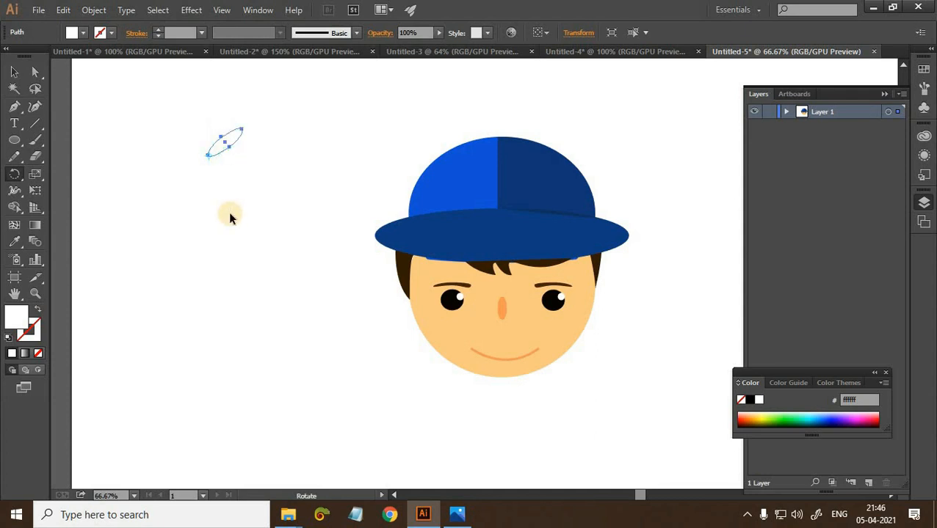
{"action": "key", "text": "ctrl+d"}
{"action": "key", "text": "ctrl+d"}
{"action": "key", "text": "ctrl+d"}
{"action": "key", "text": "ctrl+d"}
{"action": "key", "text": "ctrl+d"}
{"action": "key", "text": "ctrl+d"}
{"action": "key", "text": "ctrl+d"}
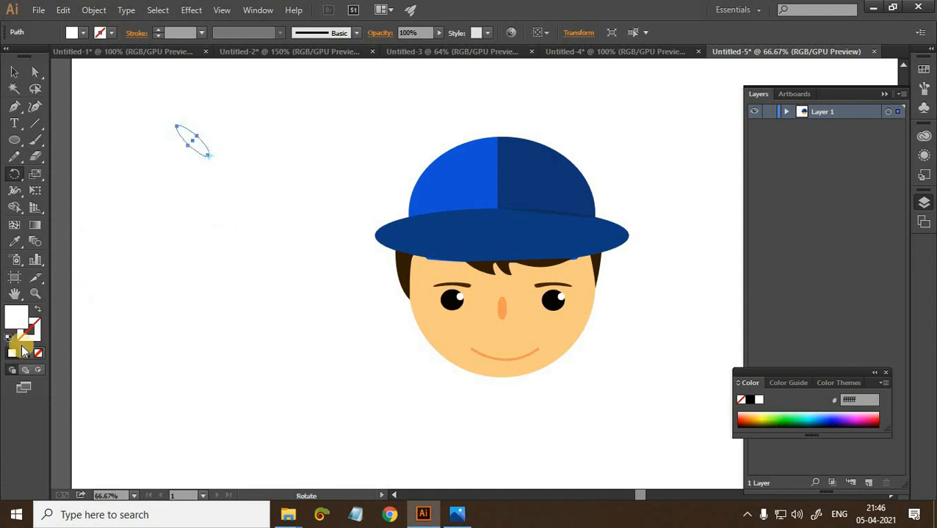
Select all the rotated petals of the flower and fill them with orange f48c03
{"action": "double_click", "coordinate": [15, 320]}
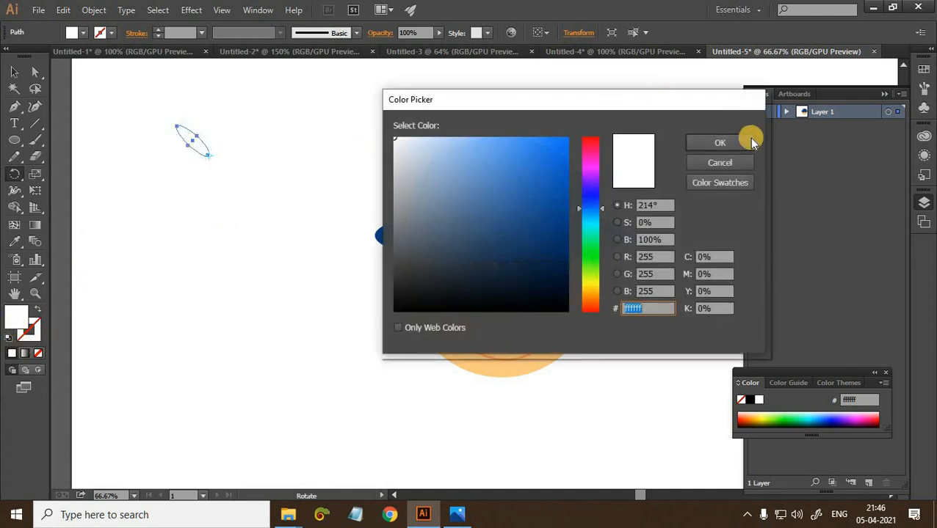
{"action": "left_click", "coordinate": [740, 141]}
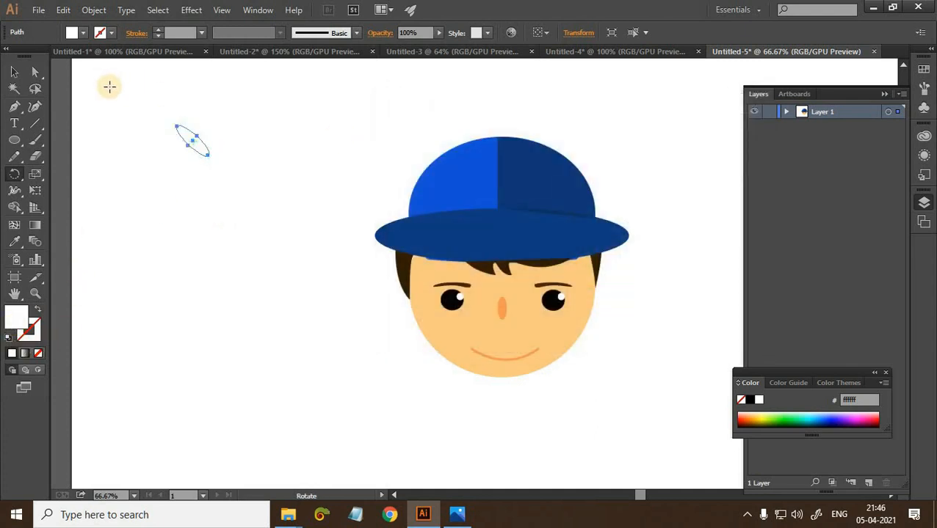
{"action": "key", "text": "v"}
{"action": "left_click_drag", "start_coordinate": [109, 87], "coordinate": [264, 177]}
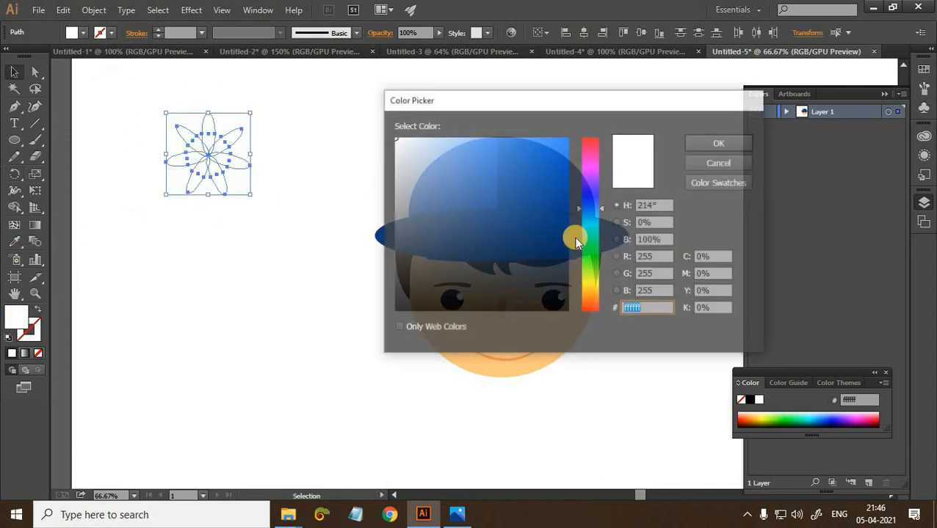
{"action": "left_click", "coordinate": [591, 285]}
{"action": "left_click", "coordinate": [592, 288]}
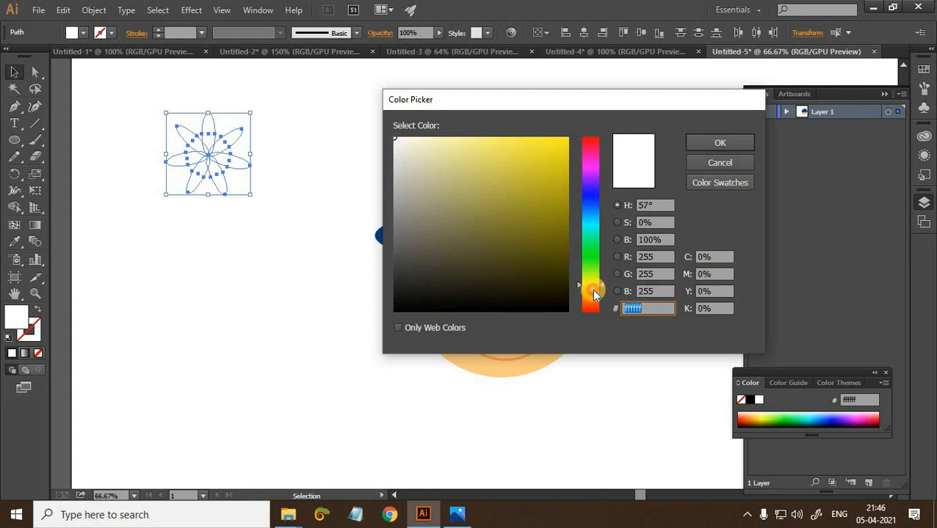
{"action": "left_click", "coordinate": [591, 296]}
{"action": "left_click", "coordinate": [565, 147]}
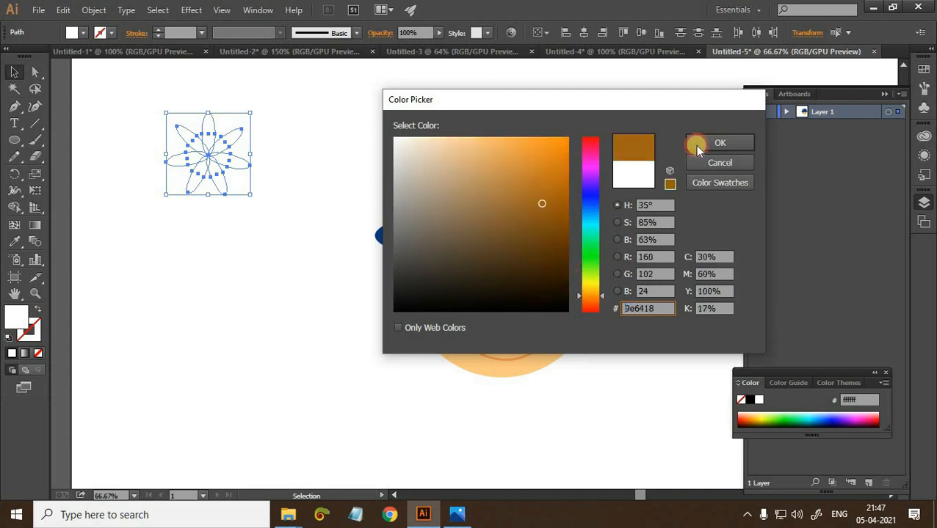
{"action": "key", "text": "Return"}
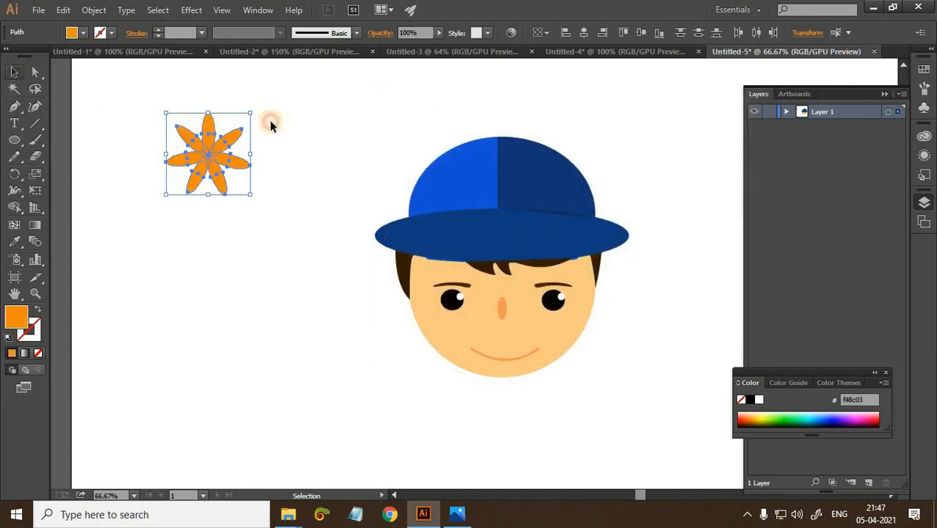
Select the whole flower, move it onto the centre of the hat crown and scale it down to fit above the brim
{"action": "left_click", "coordinate": [119, 114]}
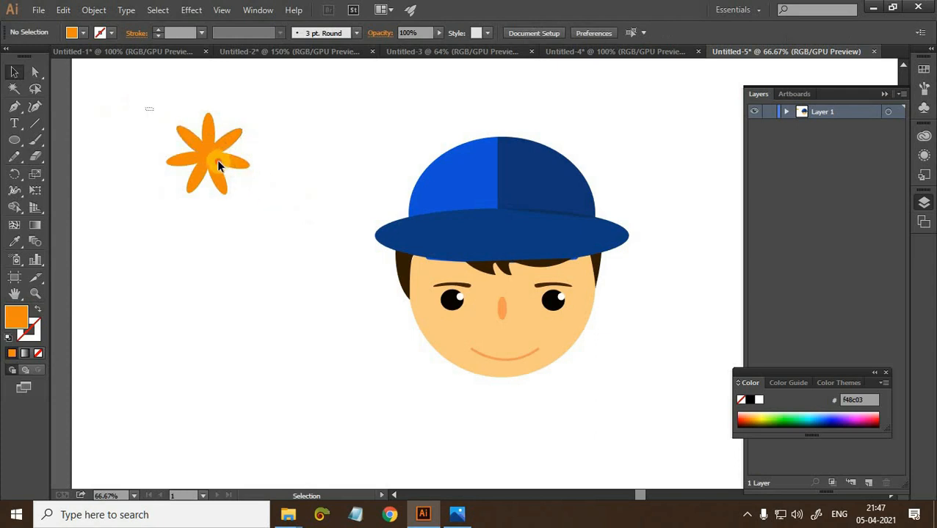
{"action": "left_click_drag", "start_coordinate": [218, 165], "coordinate": [508, 187]}
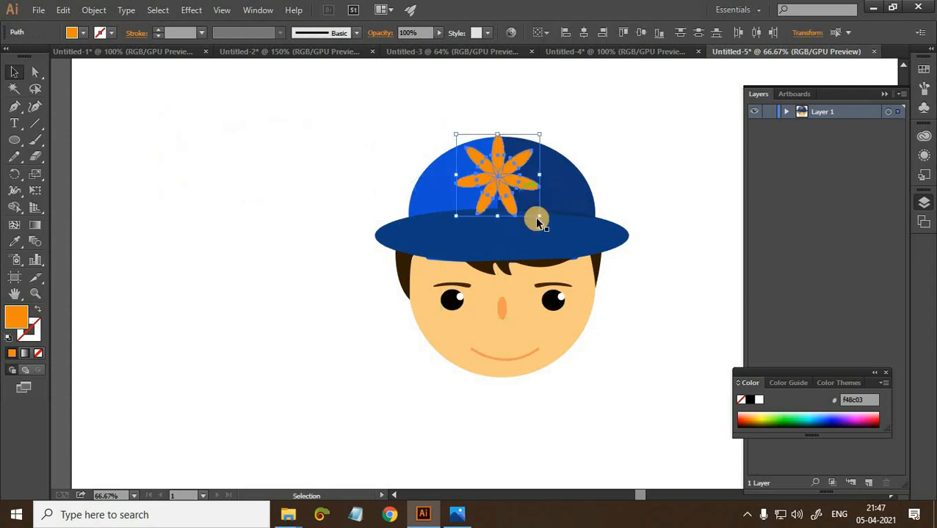
{"action": "left_click_drag", "start_coordinate": [538, 217], "coordinate": [521, 203]}
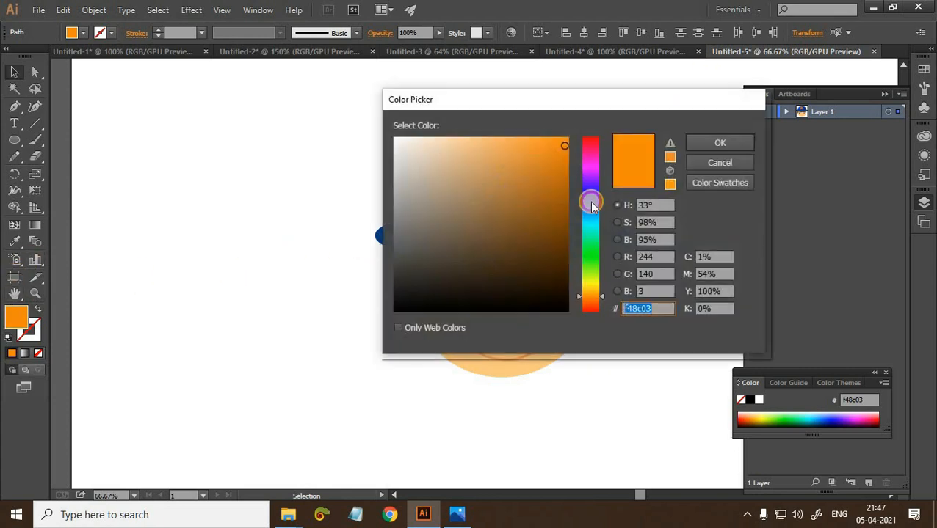
Recolour the flower's petals on the hat to near-white f9f9f9 and deselect them
{"action": "left_click", "coordinate": [588, 192]}
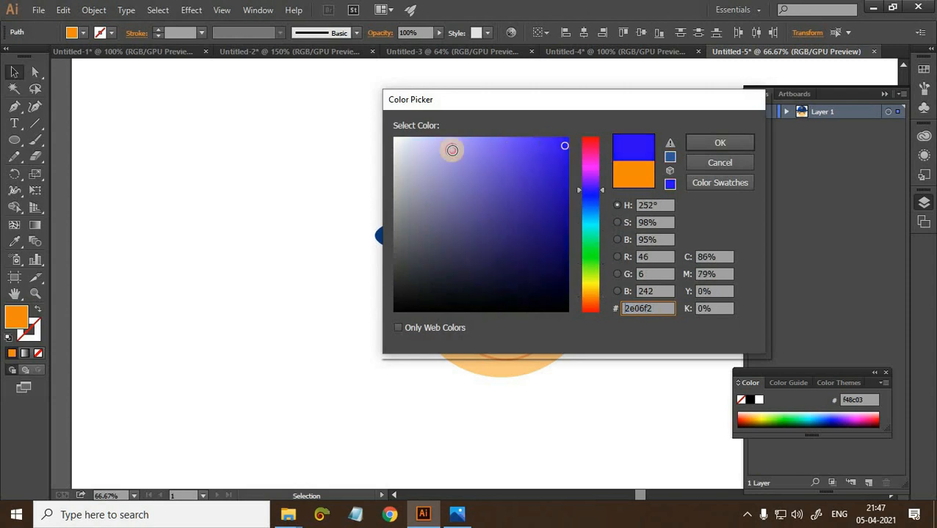
{"action": "left_click", "coordinate": [394, 138]}
{"action": "left_click", "coordinate": [563, 148]}
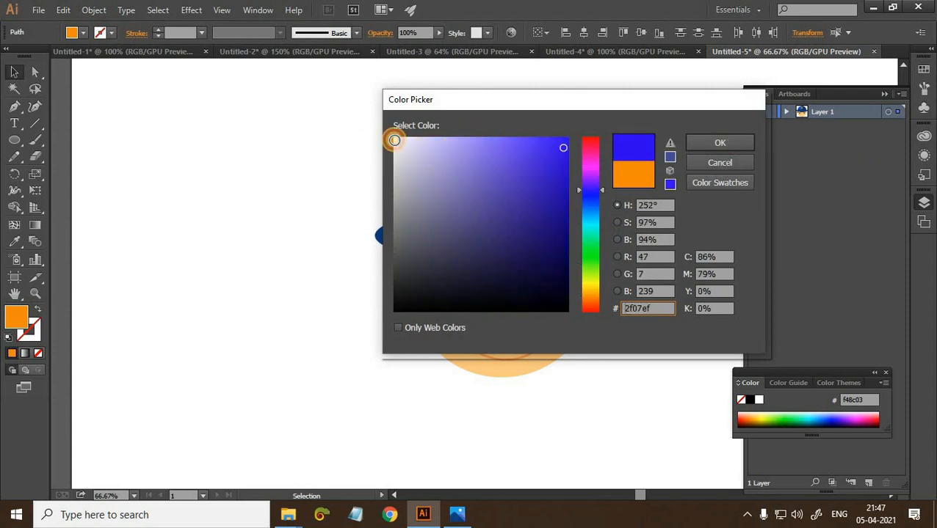
{"action": "left_click", "coordinate": [394, 140]}
{"action": "left_click", "coordinate": [717, 144]}
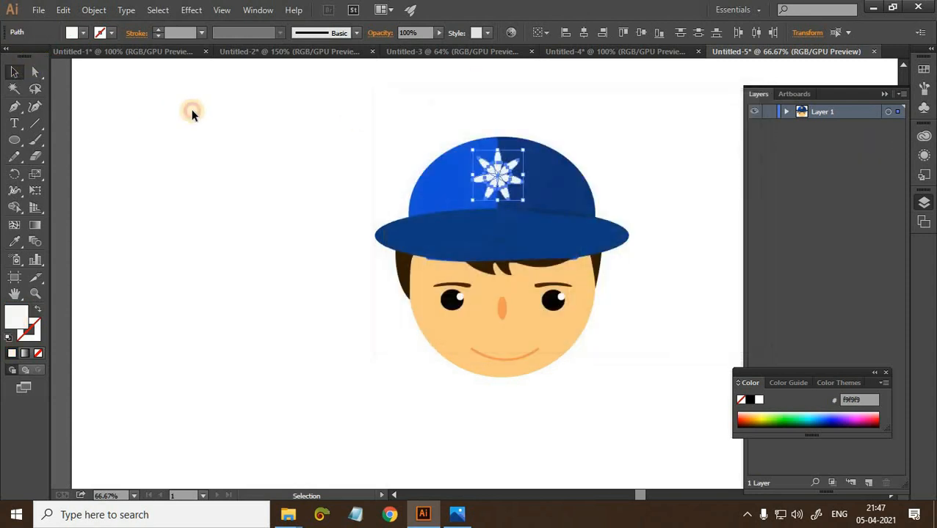
{"action": "left_click", "coordinate": [191, 109]}
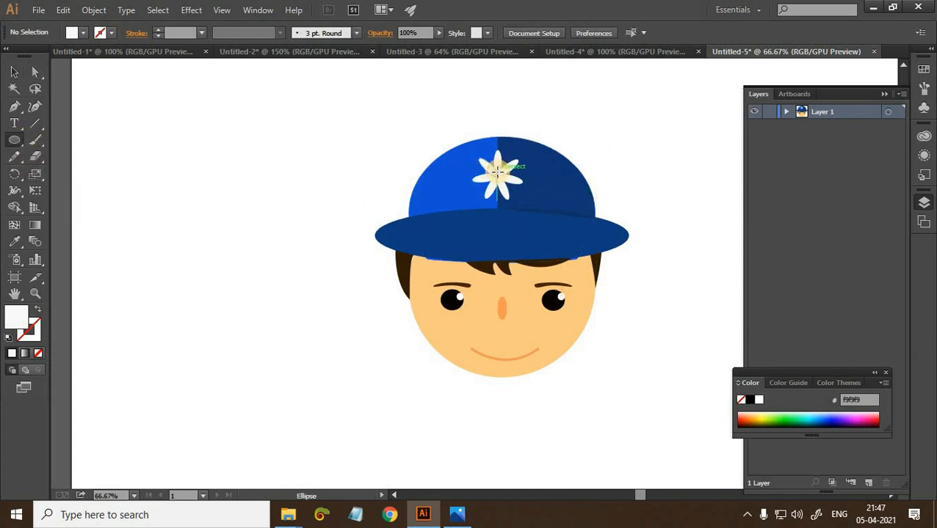
Draw a small circle, place it at the centre of the hat's flower, fill it with orange f98800 and deselect it
{"action": "left_click_drag", "start_coordinate": [501, 176], "coordinate": [511, 187]}
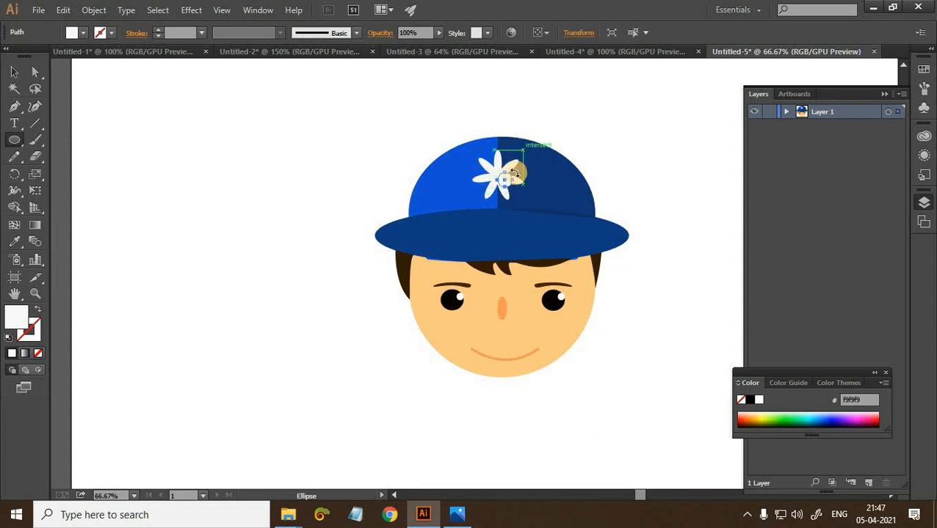
{"action": "key", "text": "v"}
{"action": "left_click_drag", "start_coordinate": [505, 179], "coordinate": [567, 140]}
{"action": "left_click", "coordinate": [726, 143]}
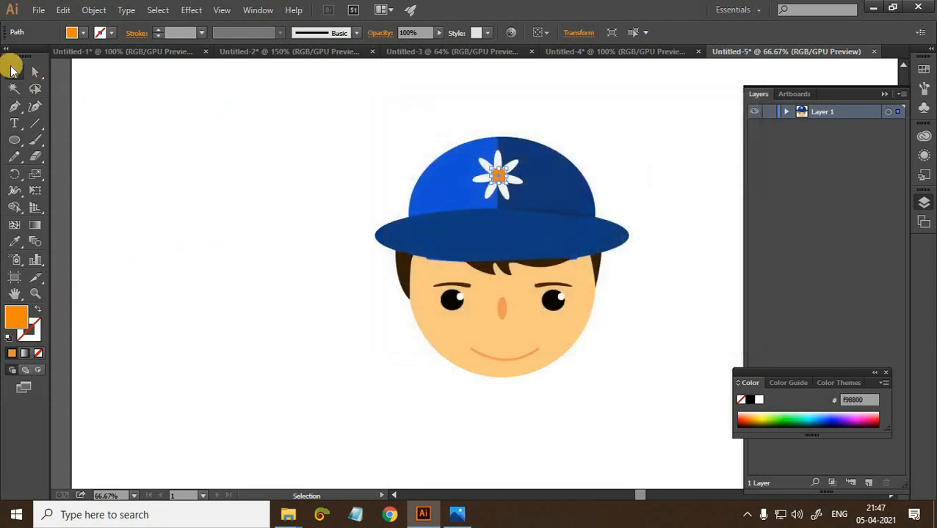
{"action": "left_click", "coordinate": [14, 72]}
{"action": "left_click", "coordinate": [271, 158]}
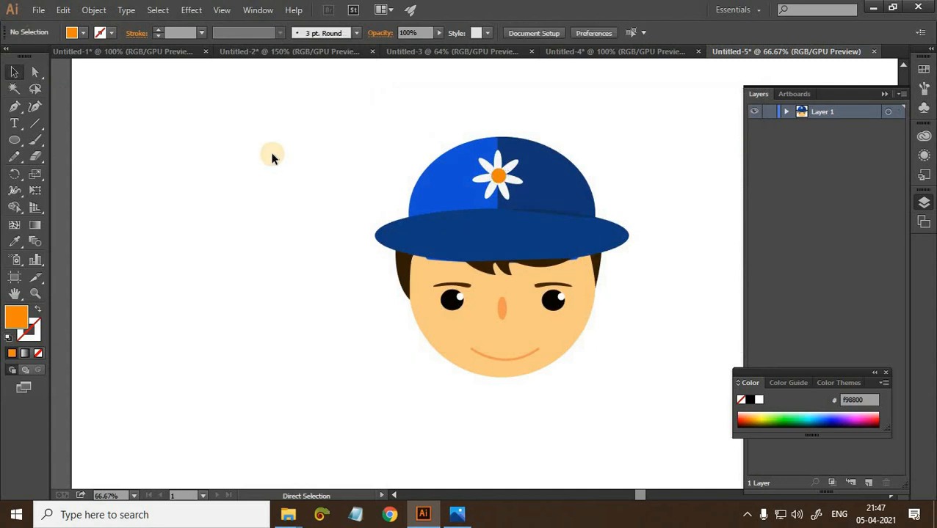
{"action": "key", "text": "ctrl+minus"}
{"action": "key", "text": "ctrl+minus"}
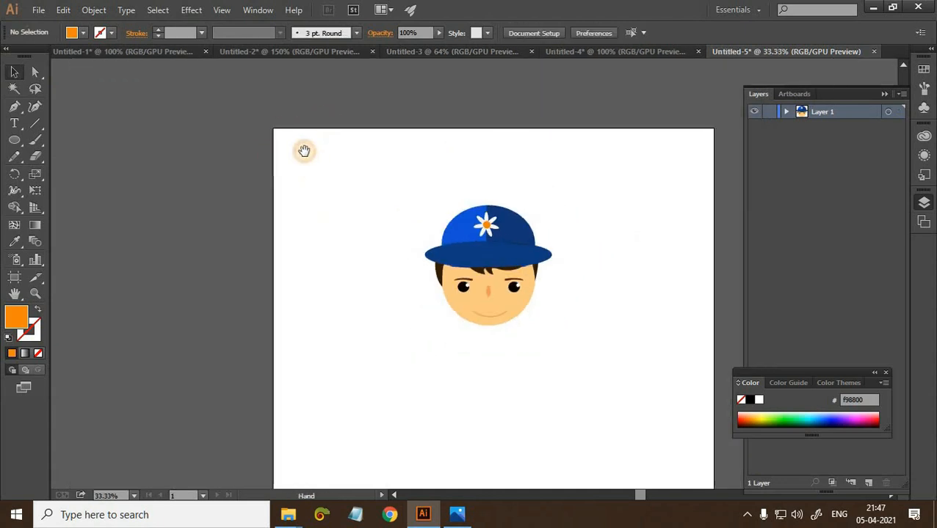
{"action": "left_click_drag", "start_coordinate": [304, 151], "coordinate": [295, 95]}
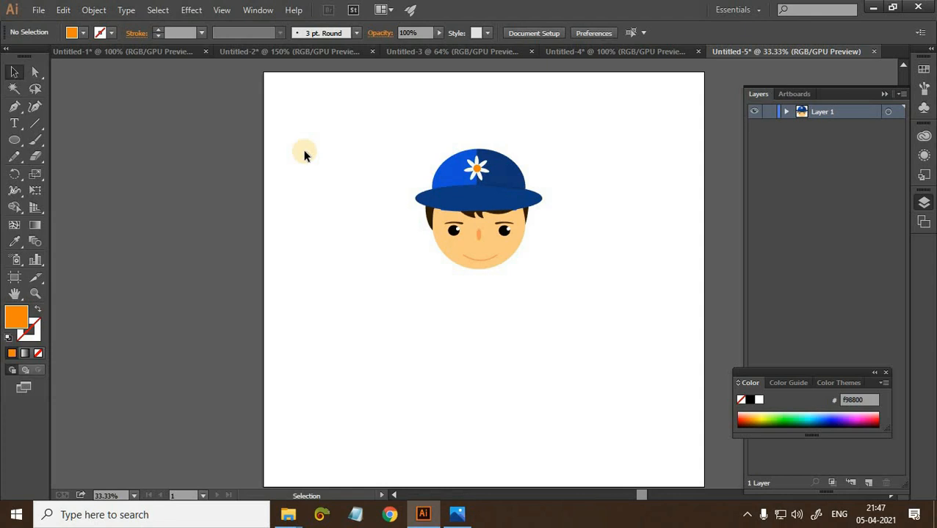